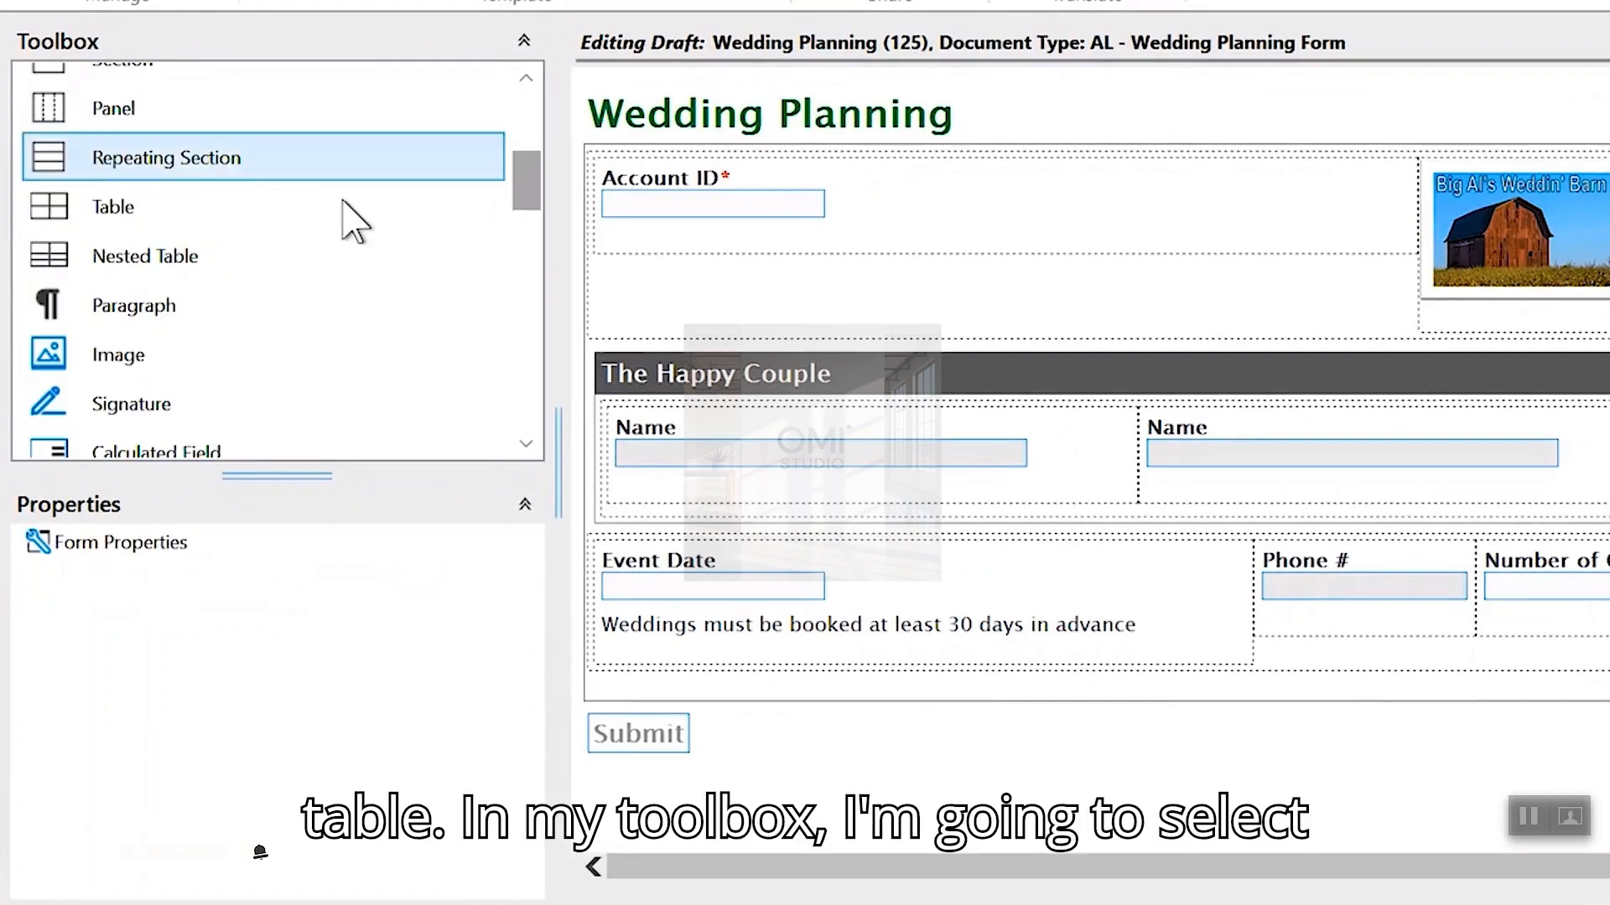
- Add a table below Event Date labelled Meal Preferences with ID MealPreferences
drag(353, 219, 820, 843)
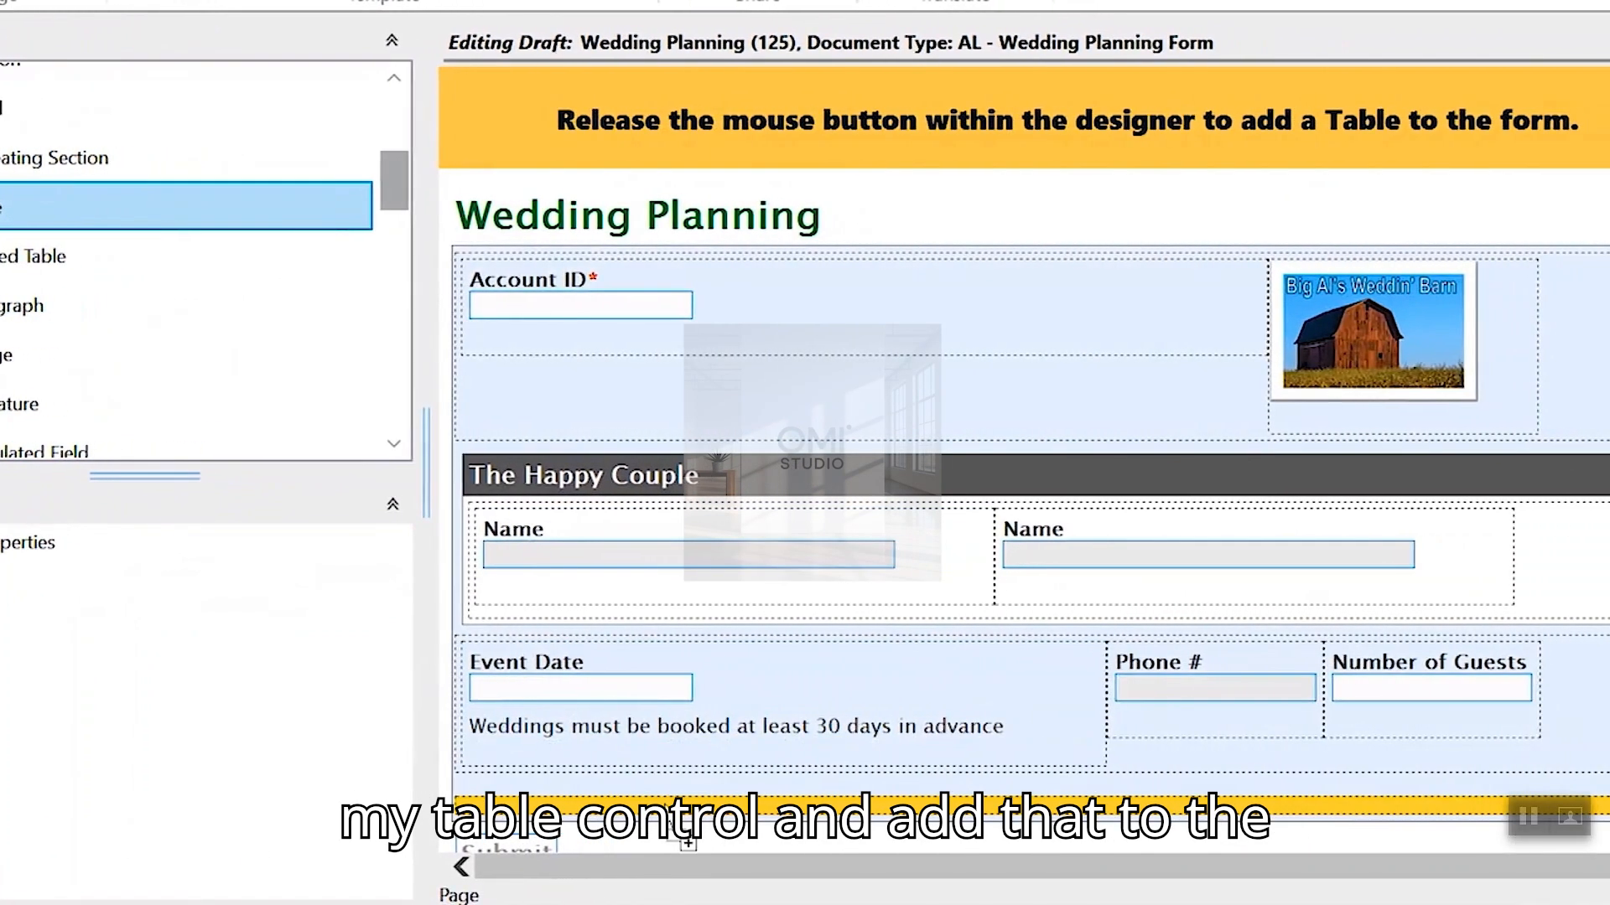
drag(688, 843, 688, 843)
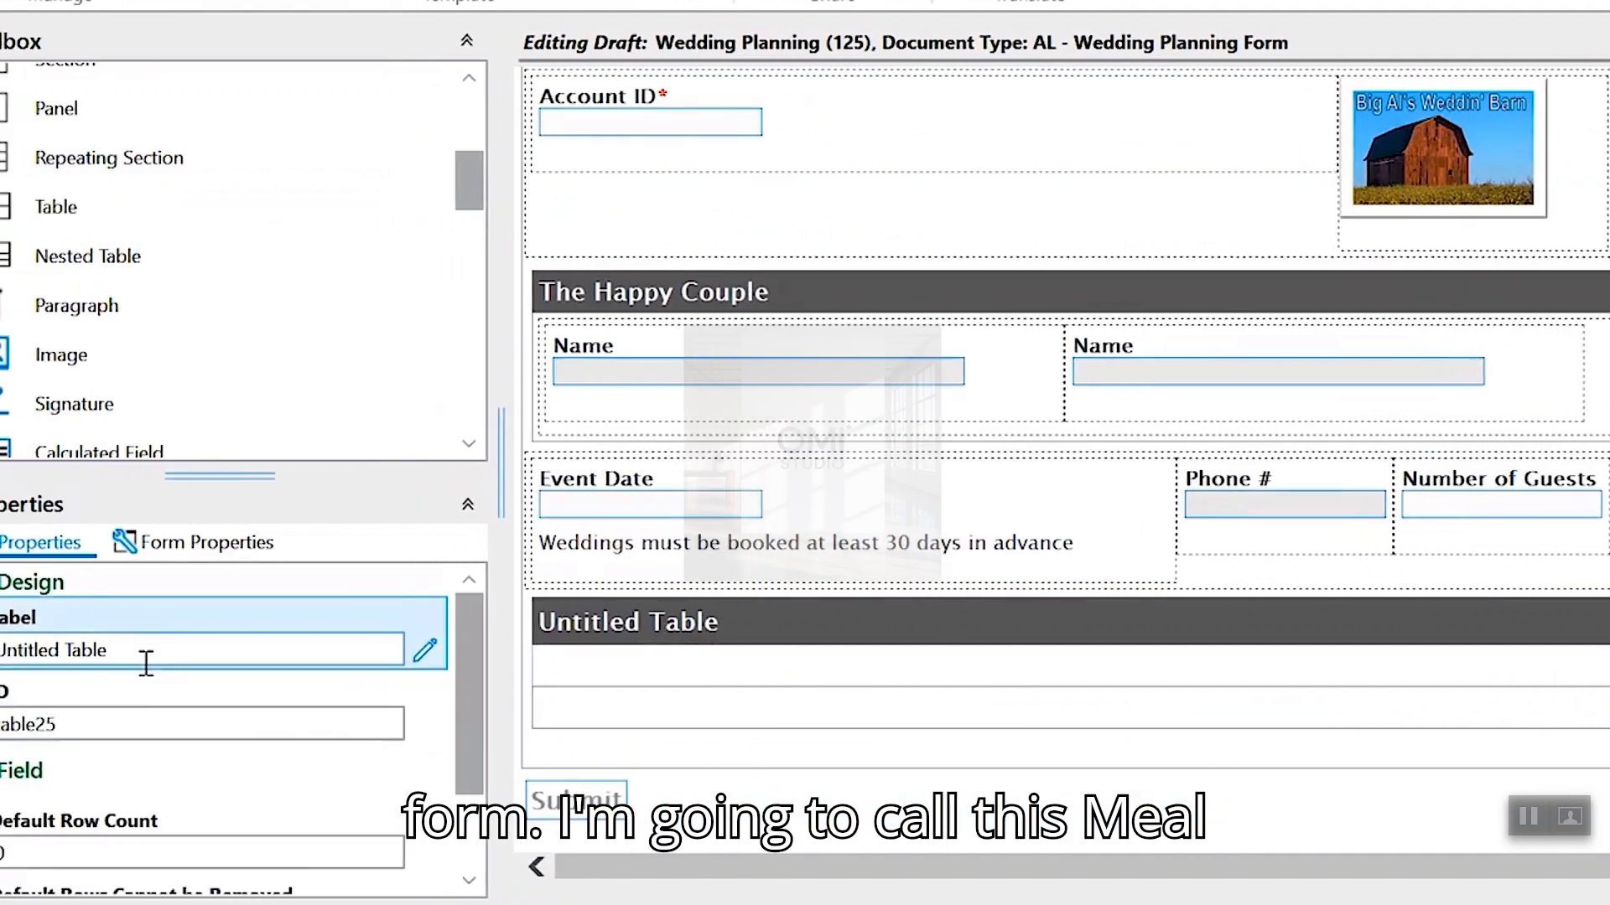
triple_click(146, 658)
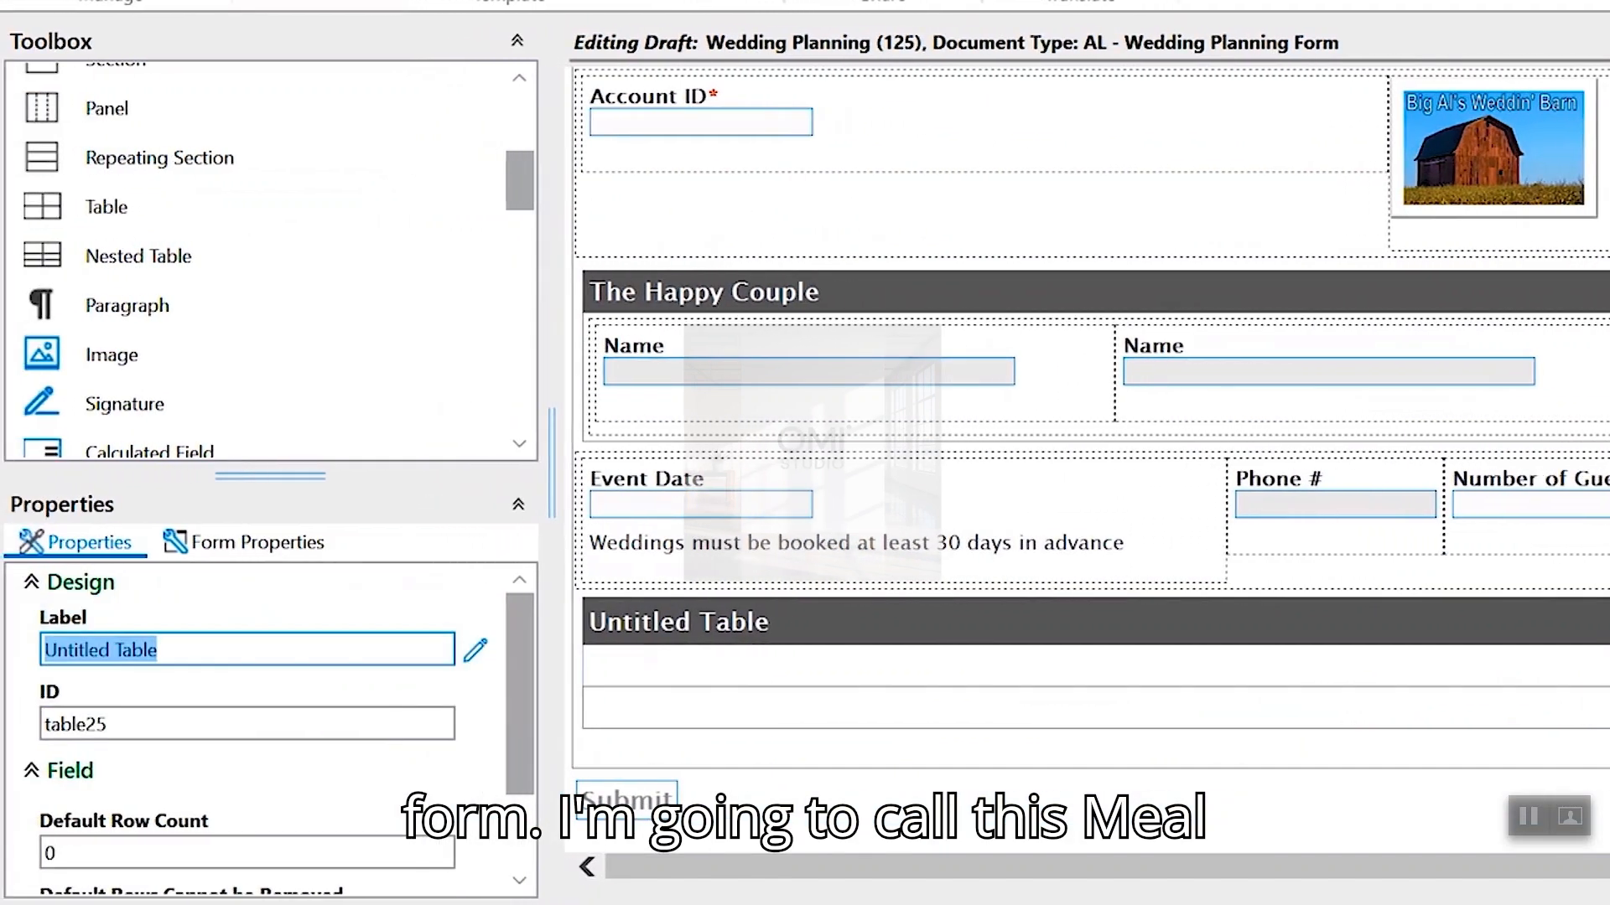
text(Meal Preference)
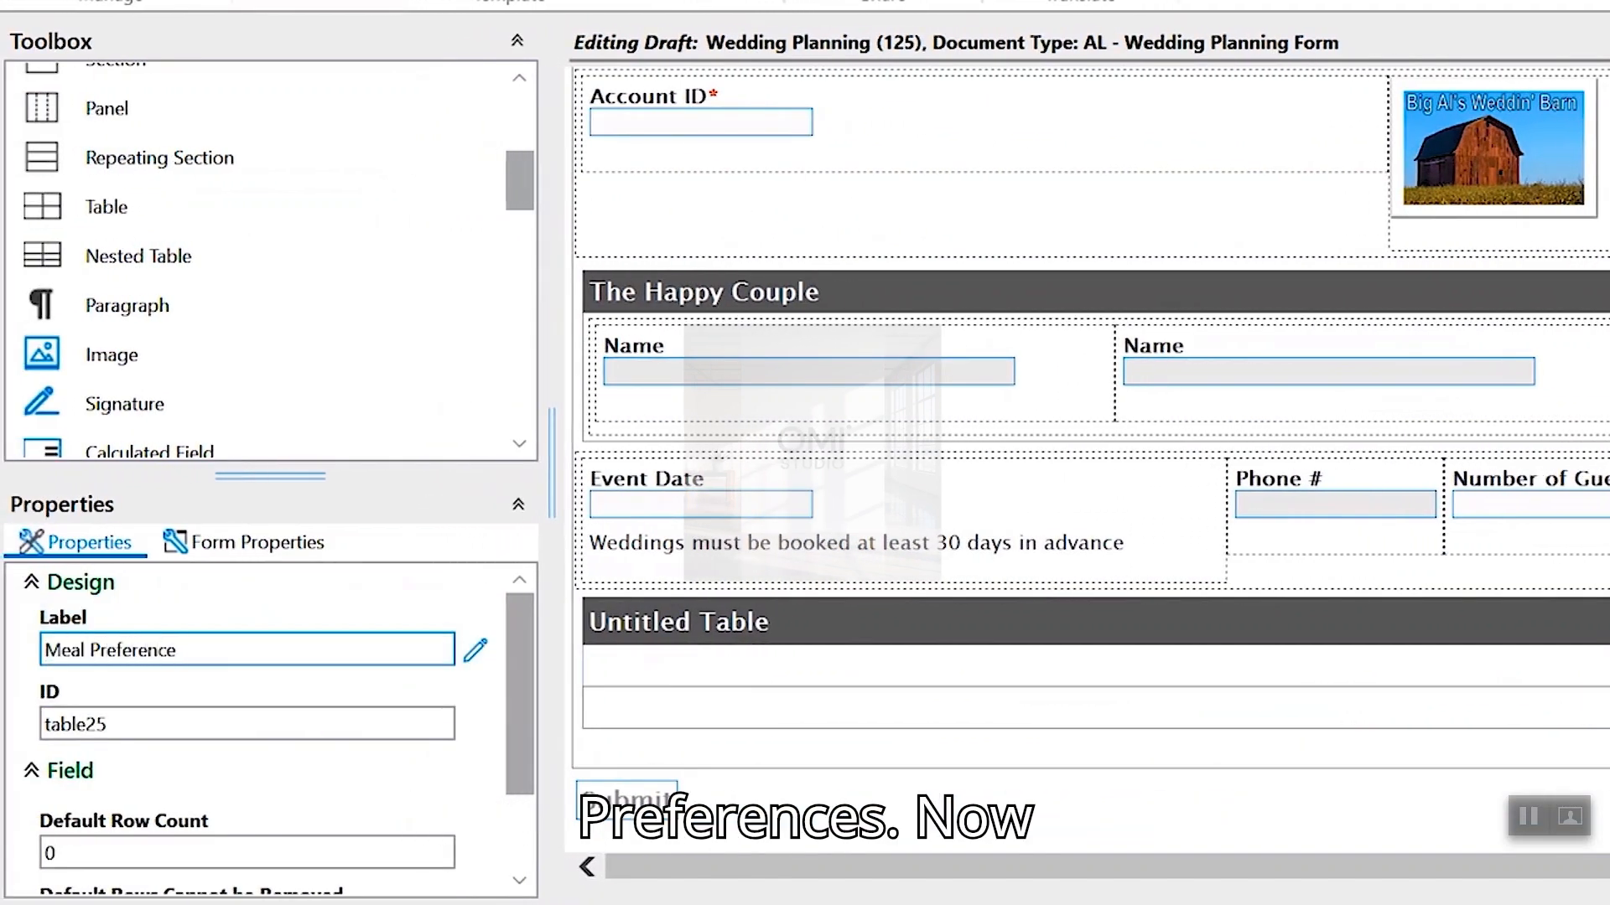
text(s)
key(Tab)
text(MealPre)
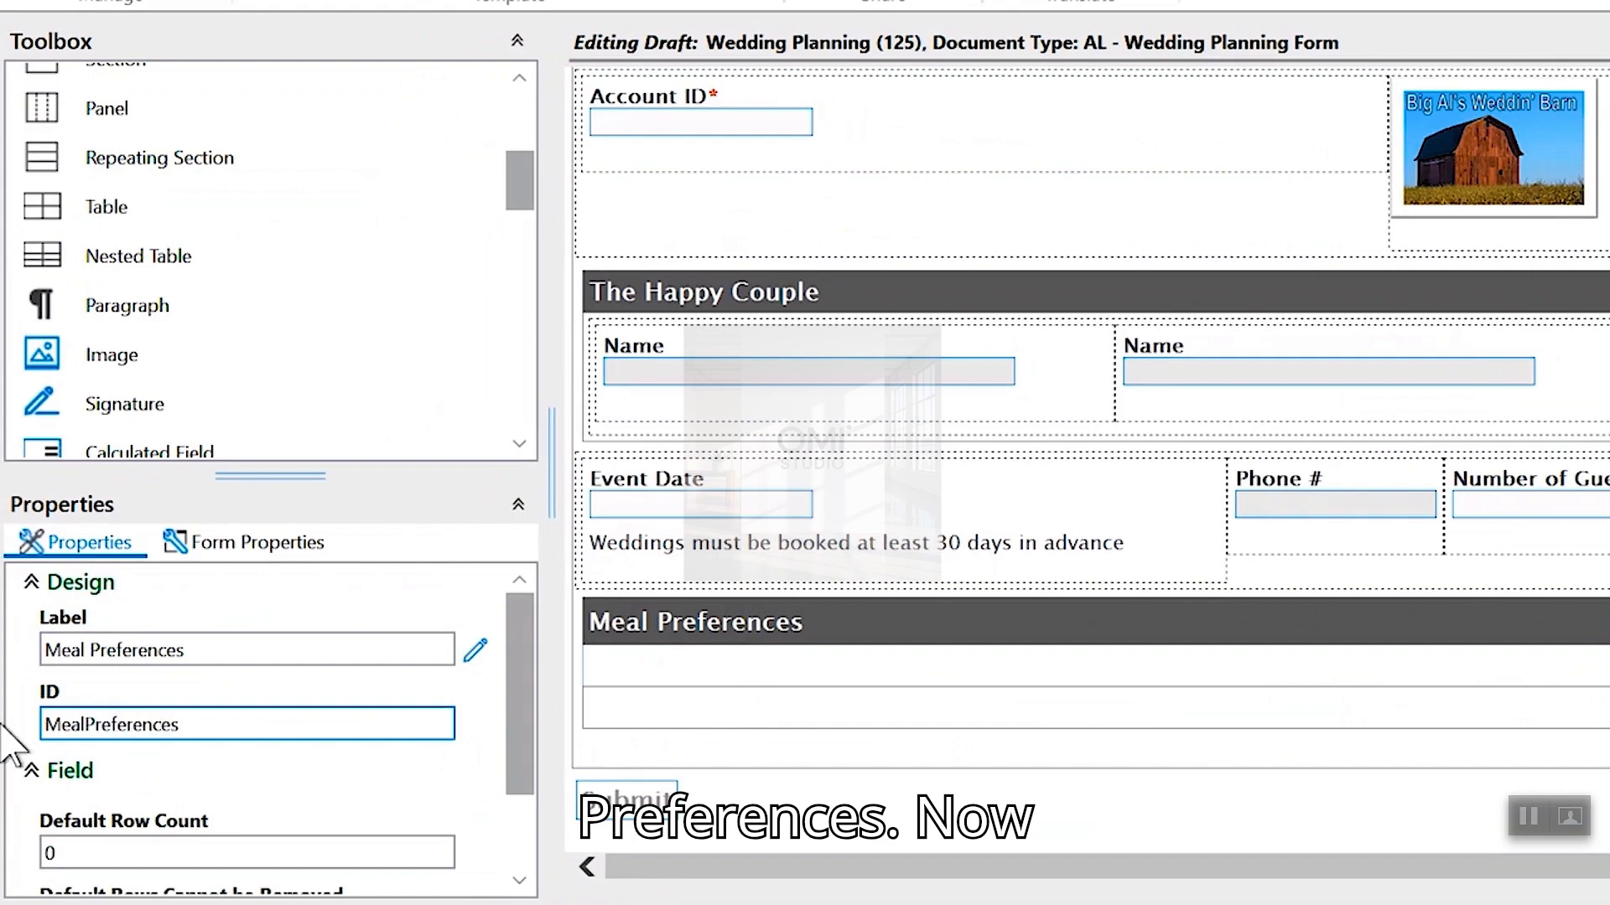
click(681, 618)
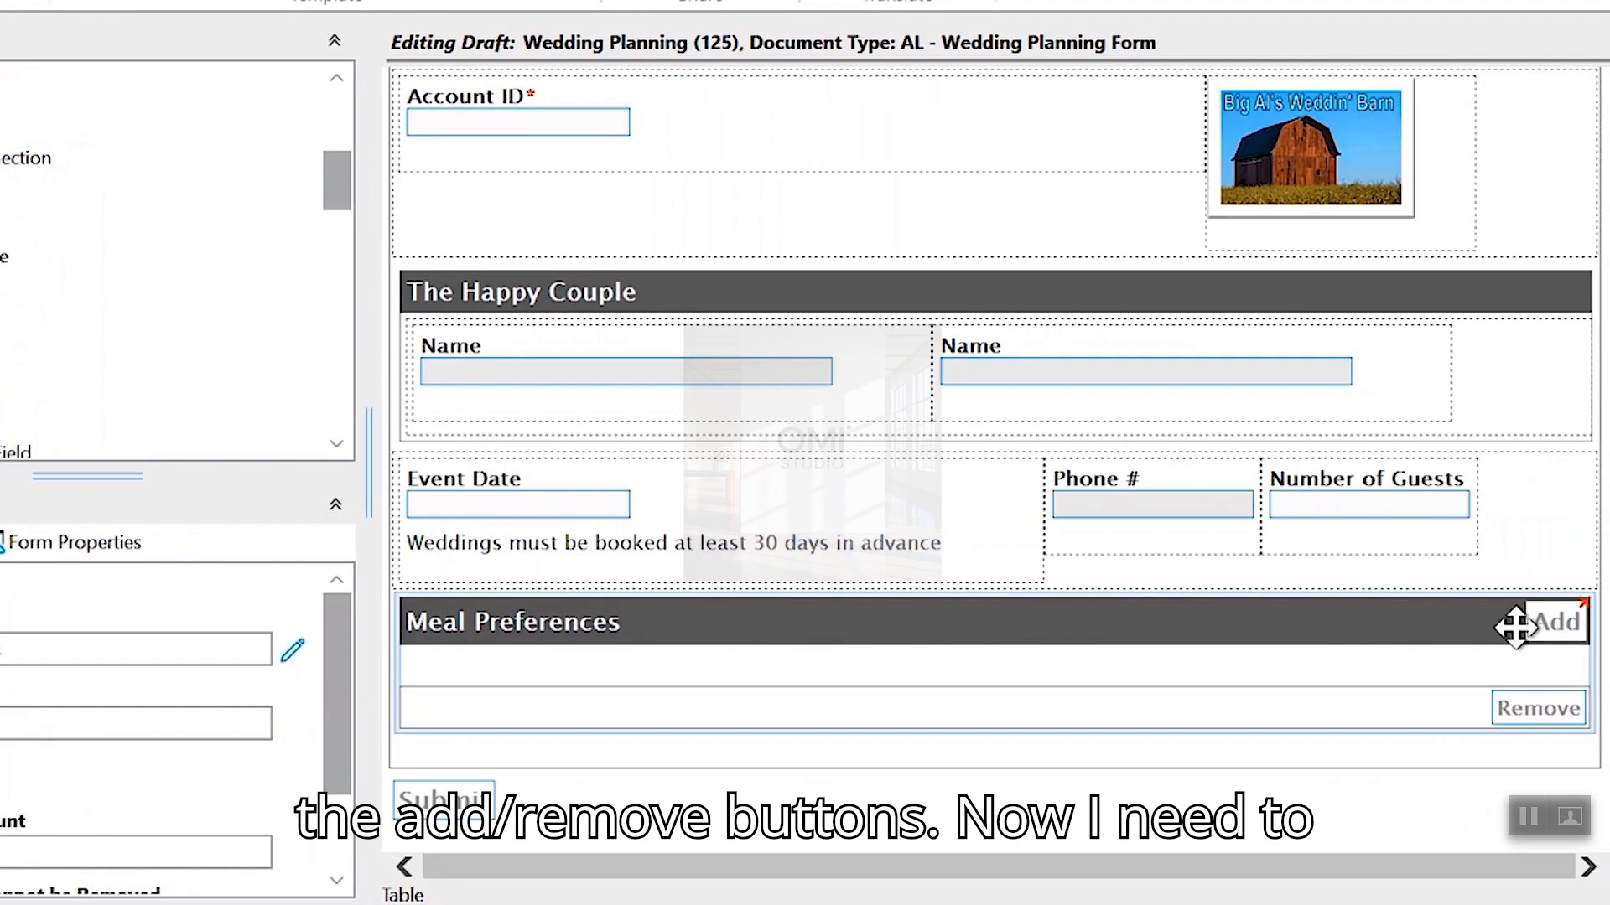
click(658, 635)
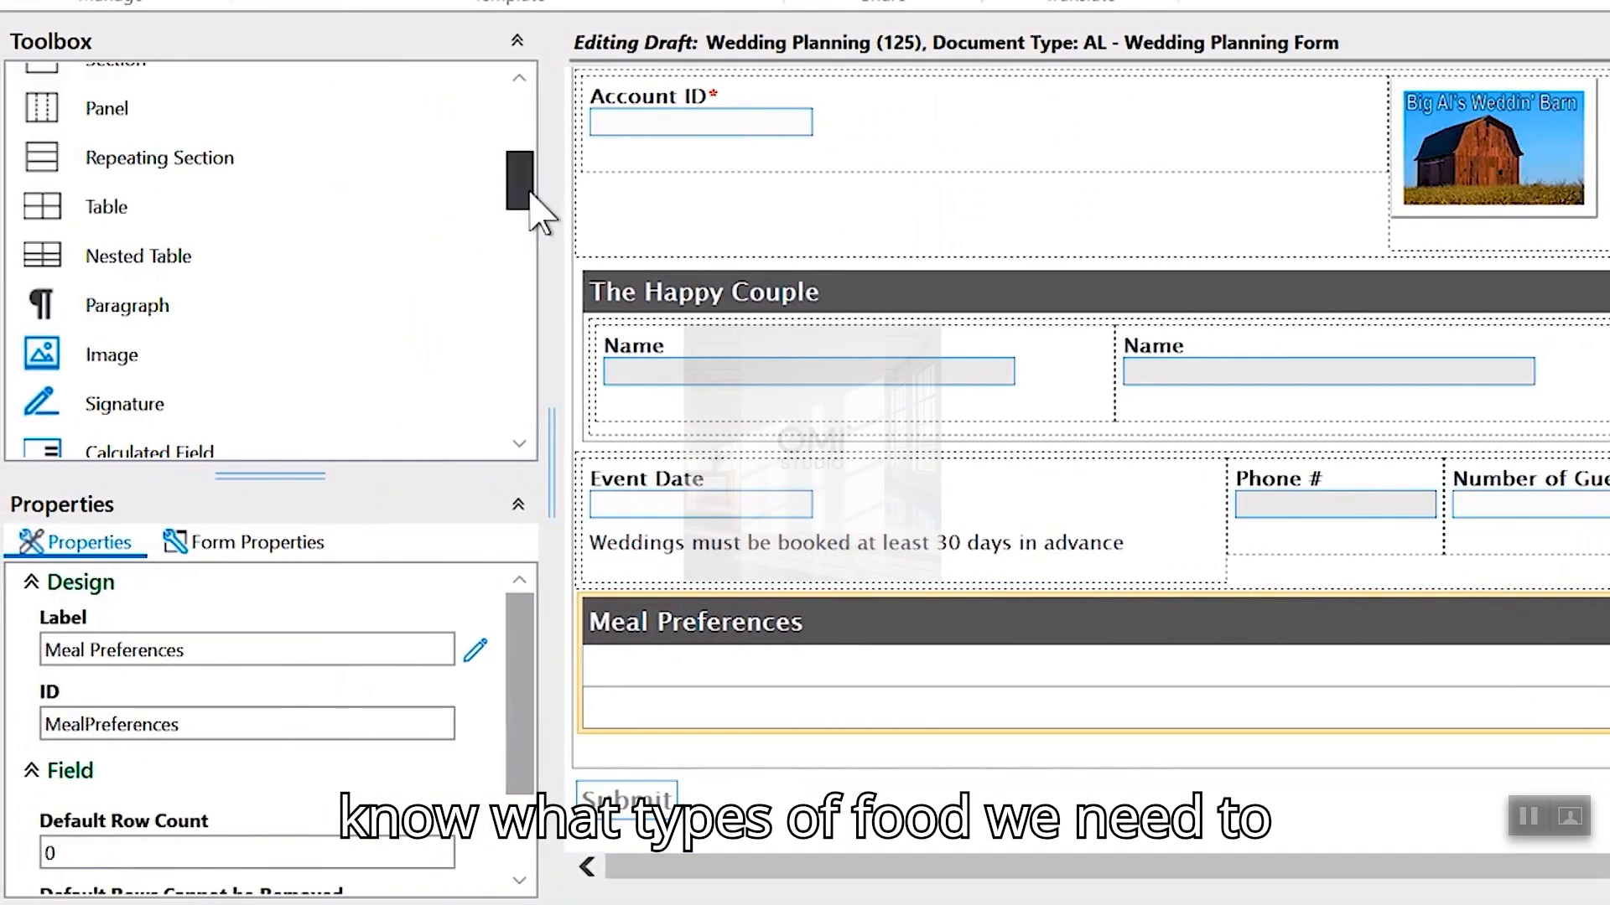
drag(530, 196, 530, 184)
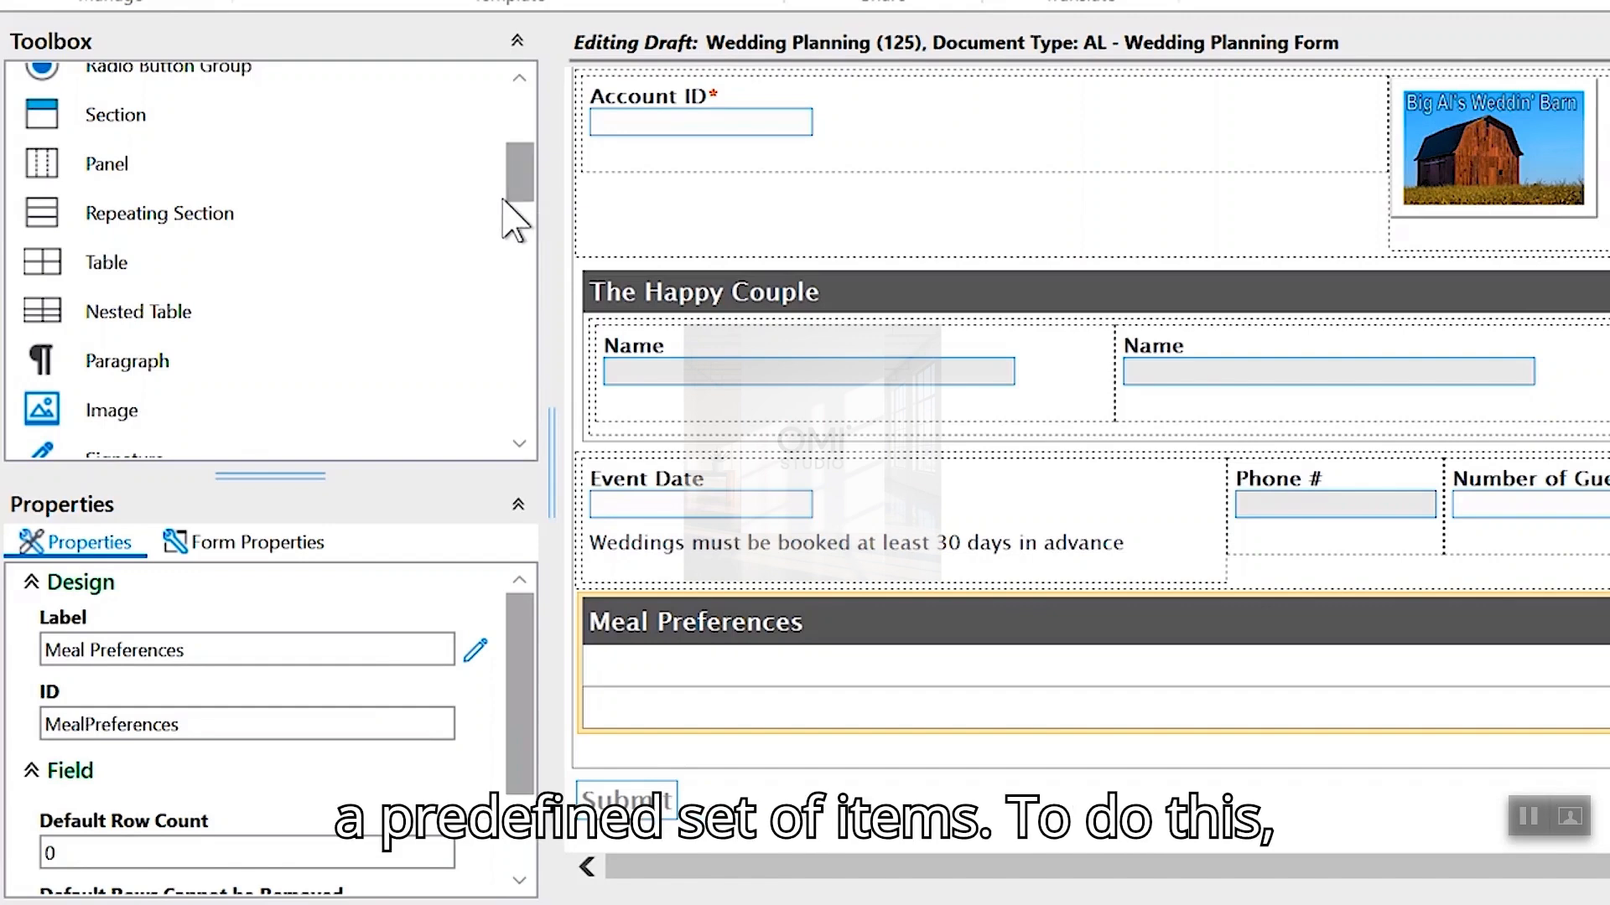
scroll(520, 210, up, 4)
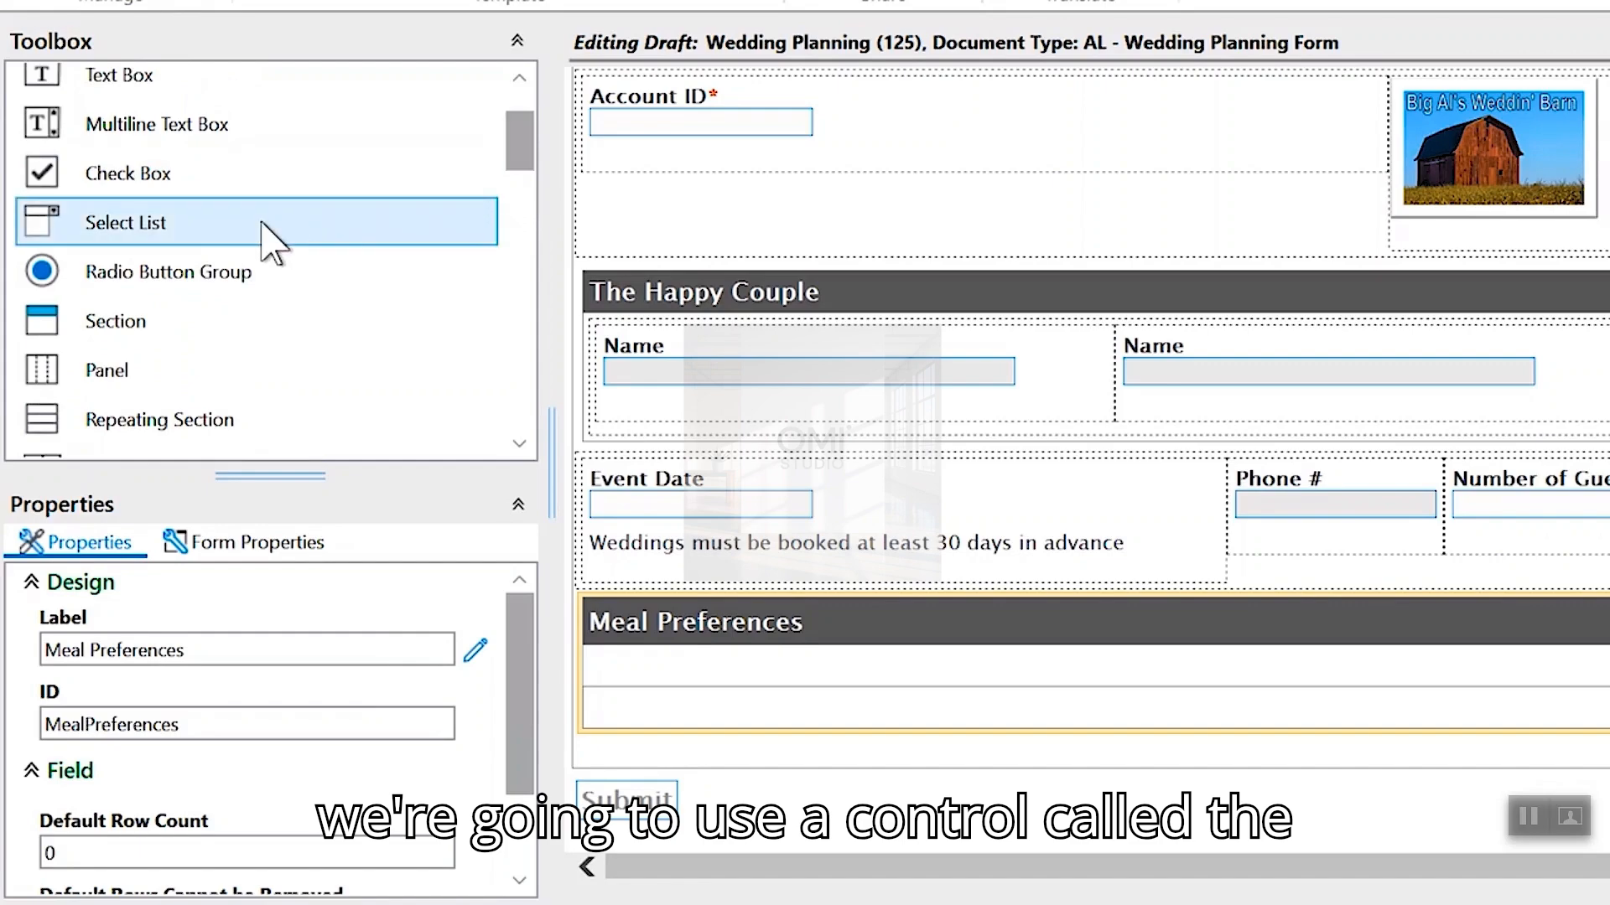
- Drop a Select List from the Toolbox into the Meal Preferences table
drag(262, 223, 983, 683)
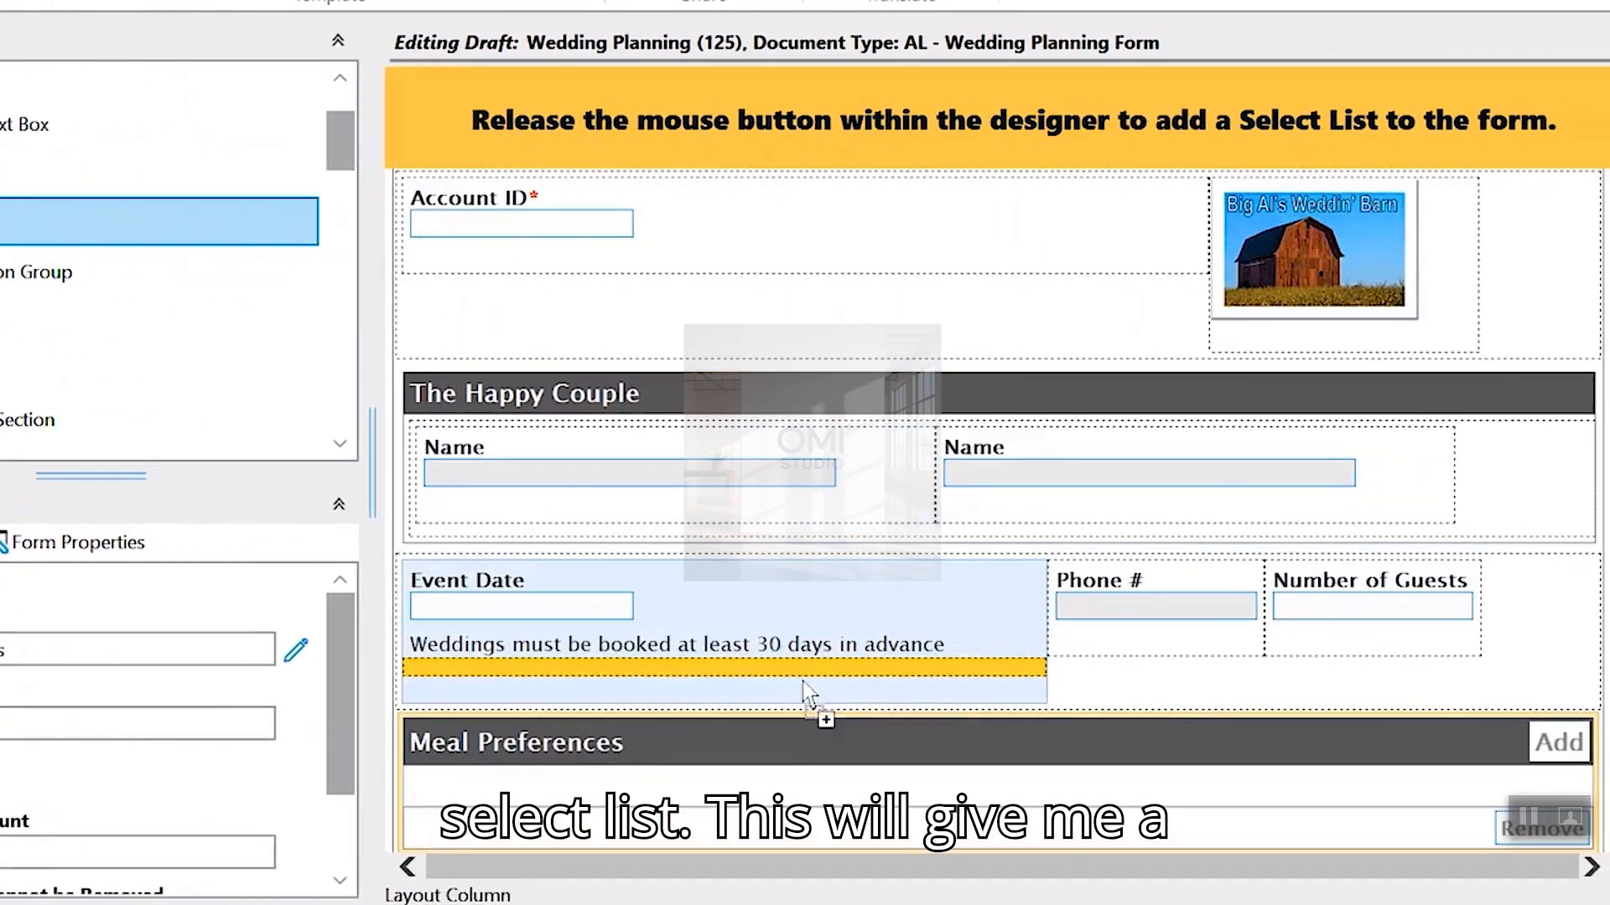
drag(803, 682, 882, 768)
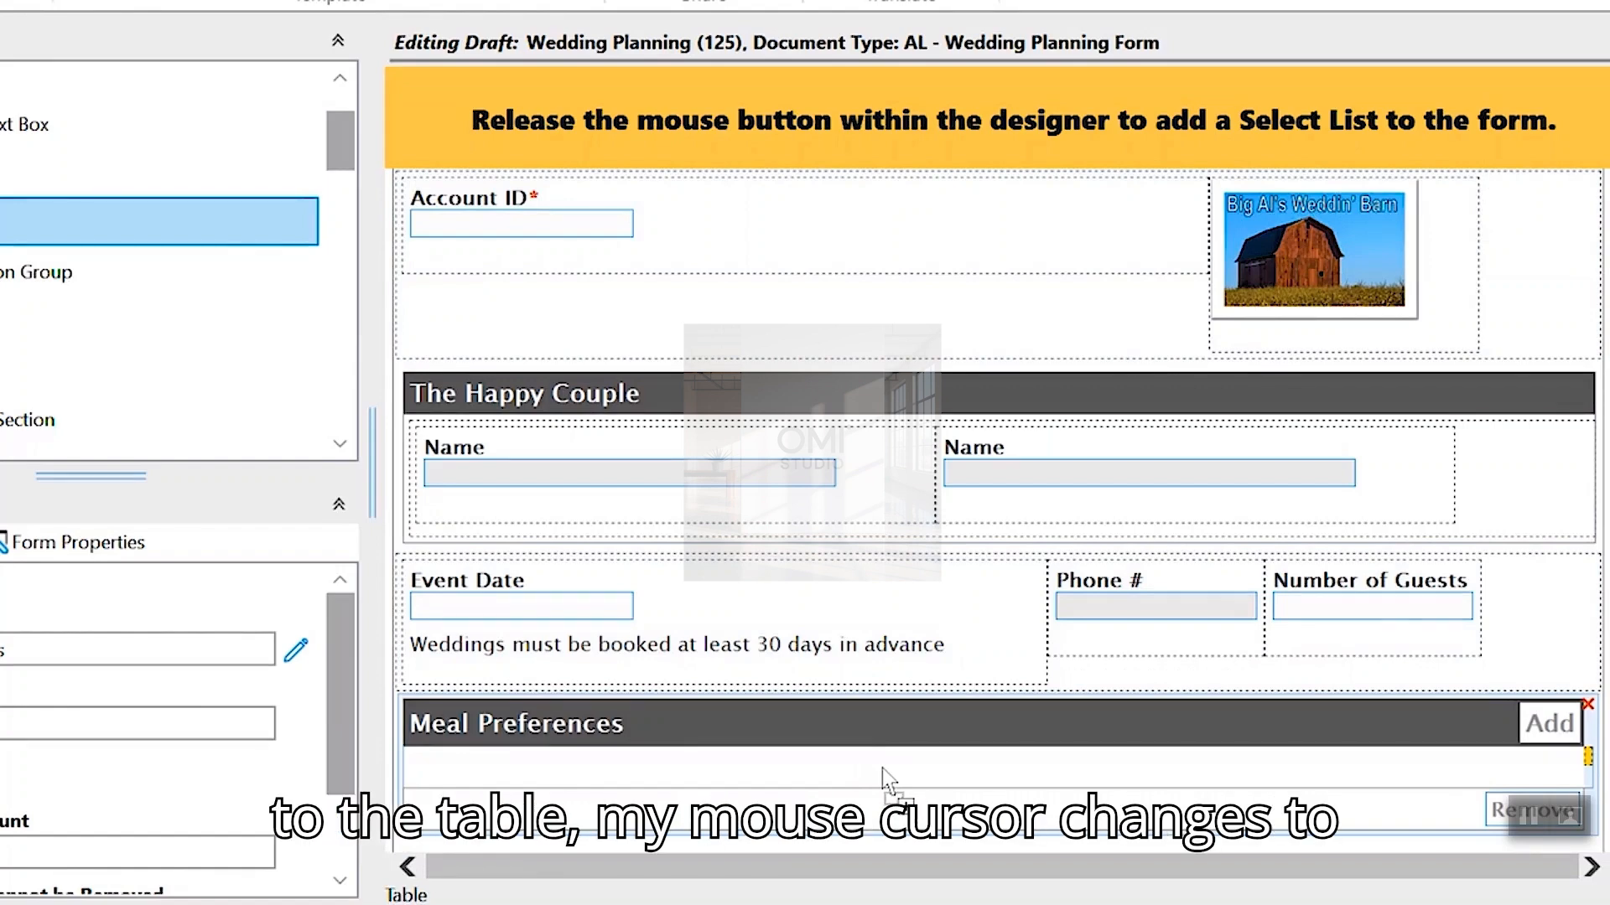
drag(882, 768, 882, 768)
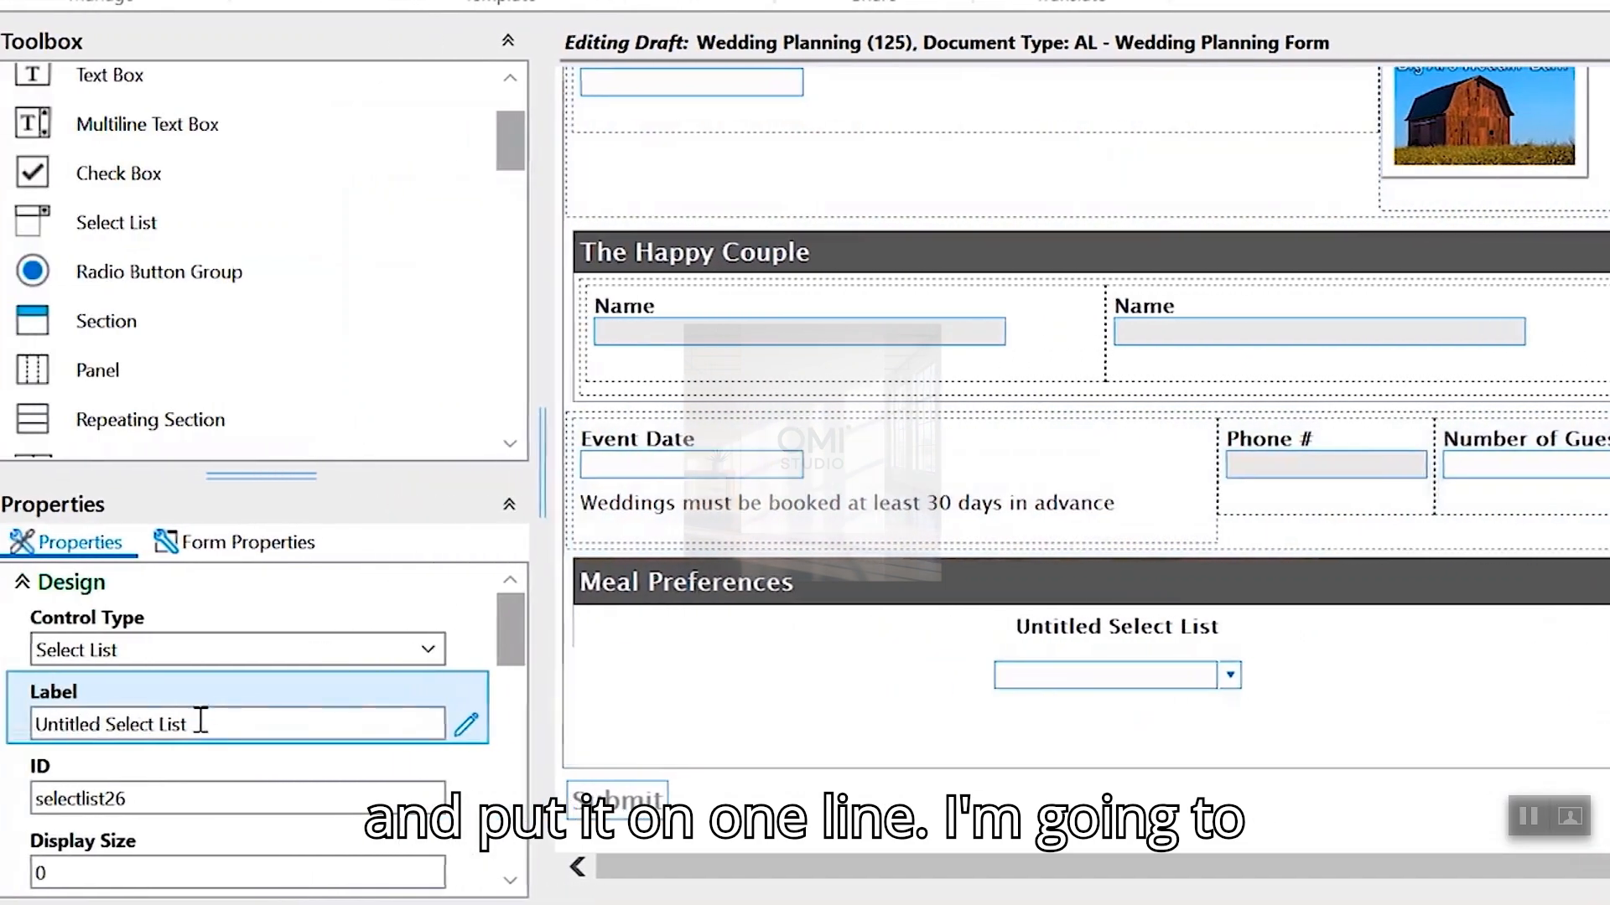
- Name the select list Meal Preference Type with ID MealPreferenceType and open its Data Set editor
drag(59, 724, 0, 749)
text(Meal Preference Type)
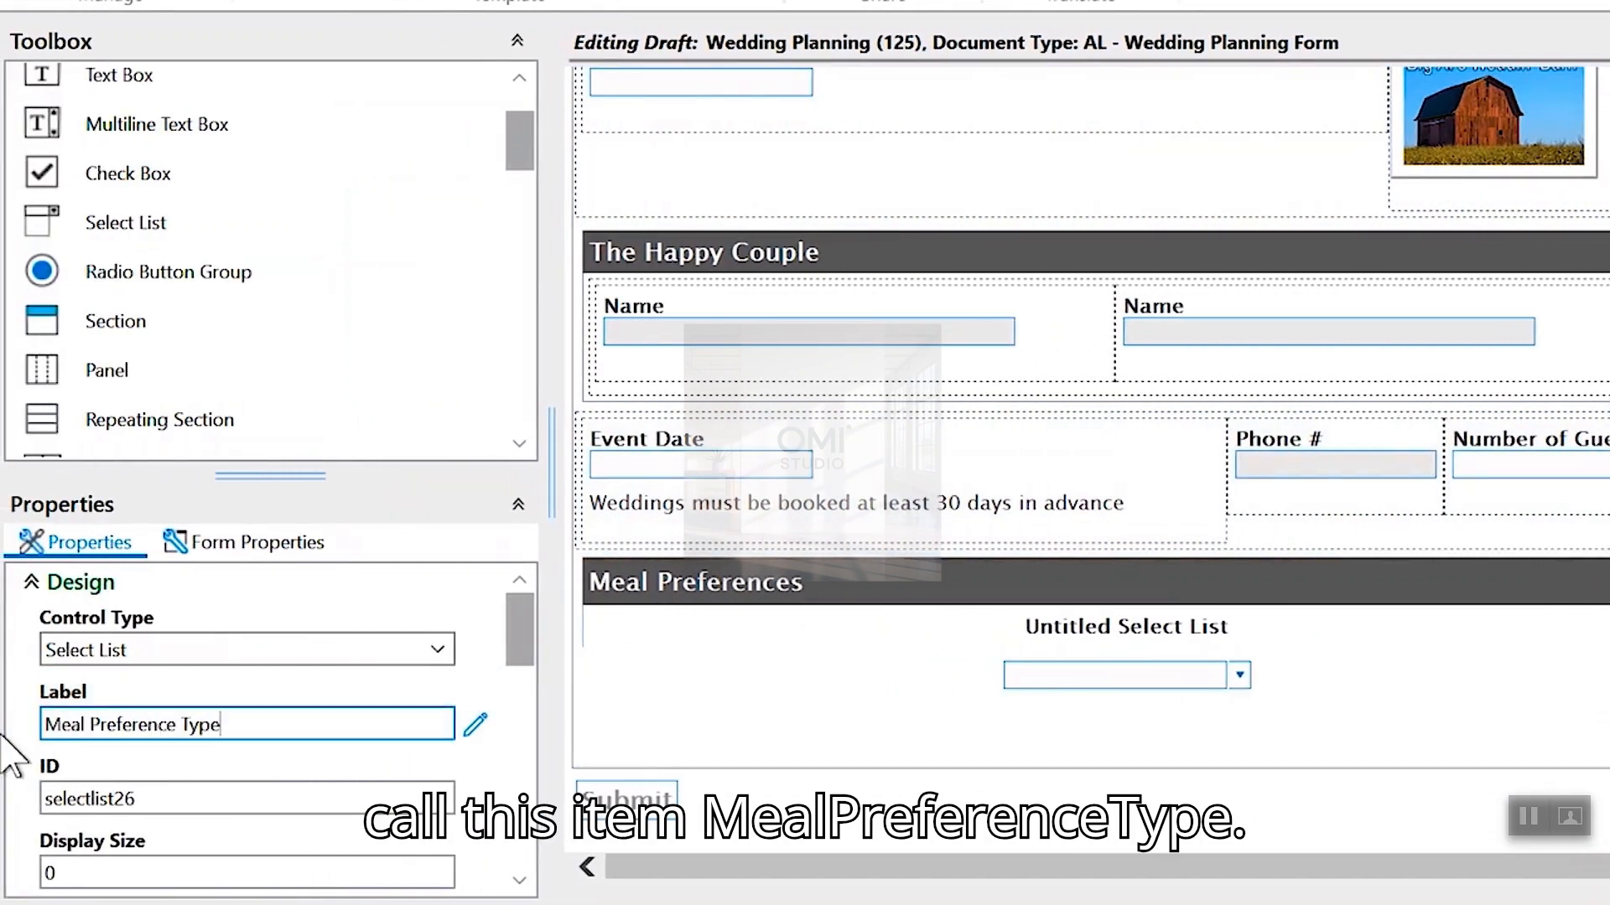
click(154, 796)
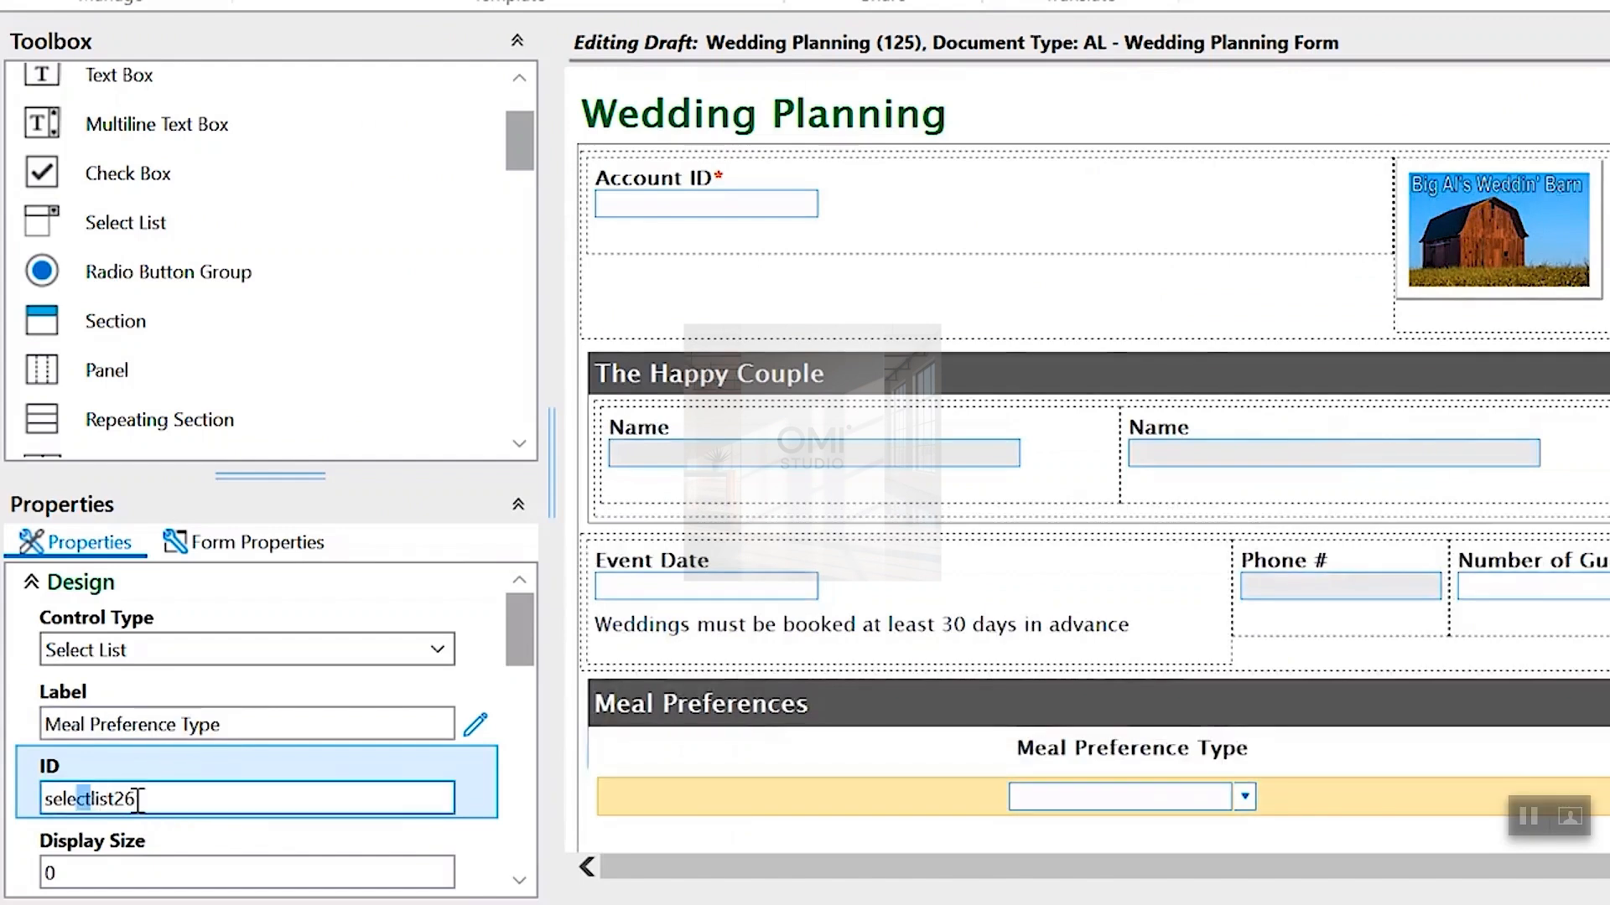
drag(138, 799, 1, 816)
text(MealPreferenceType)
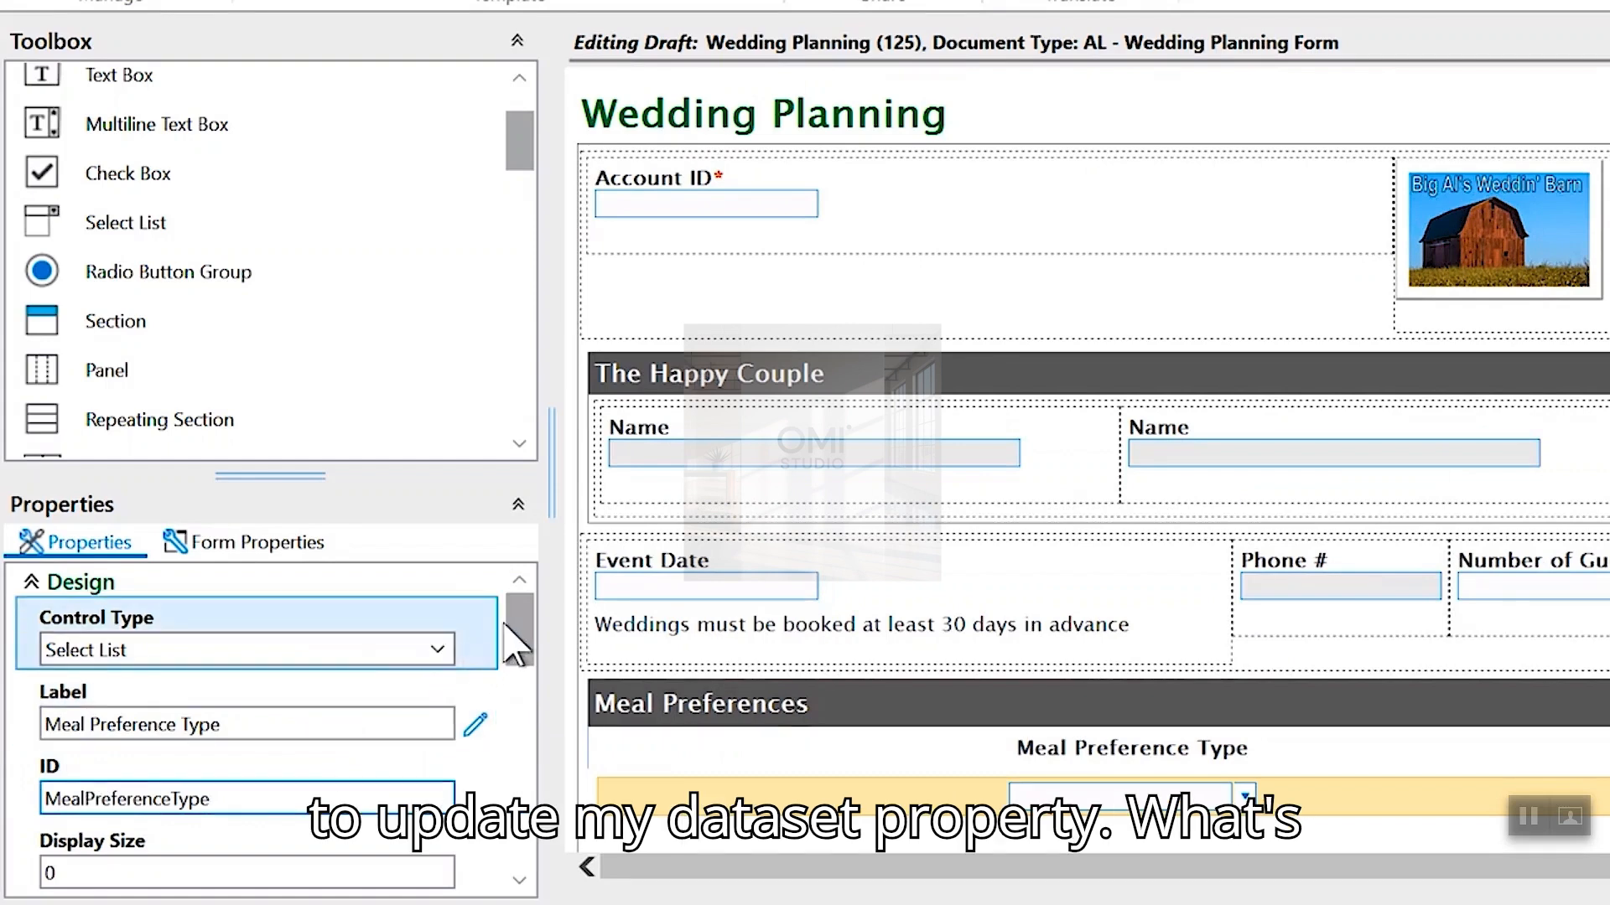
drag(520, 628, 529, 826)
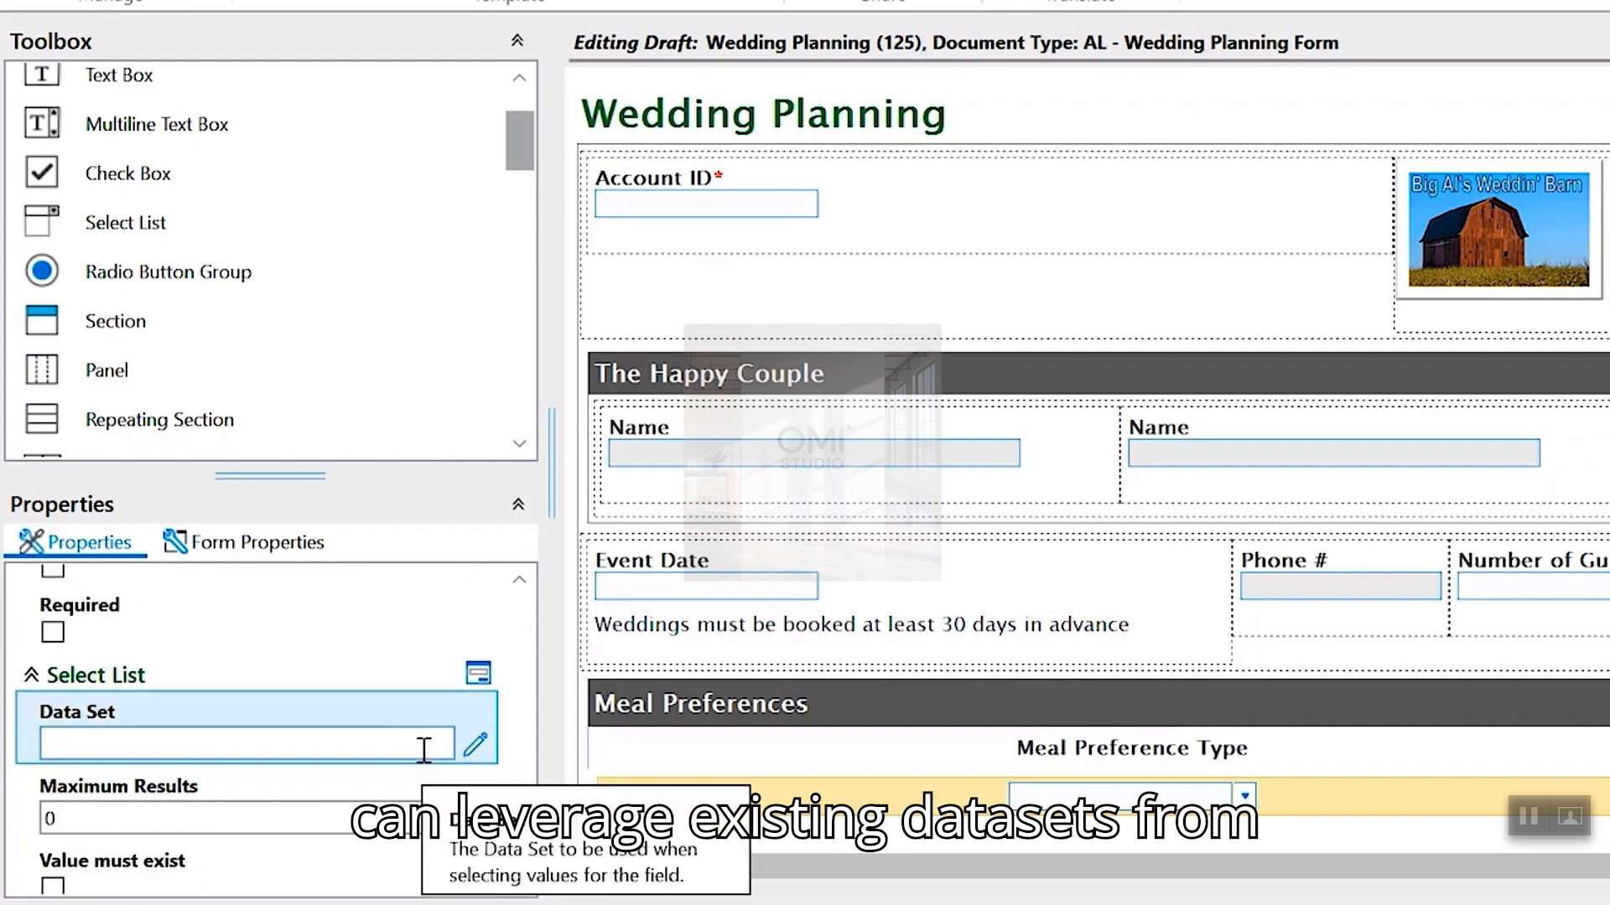
click(475, 746)
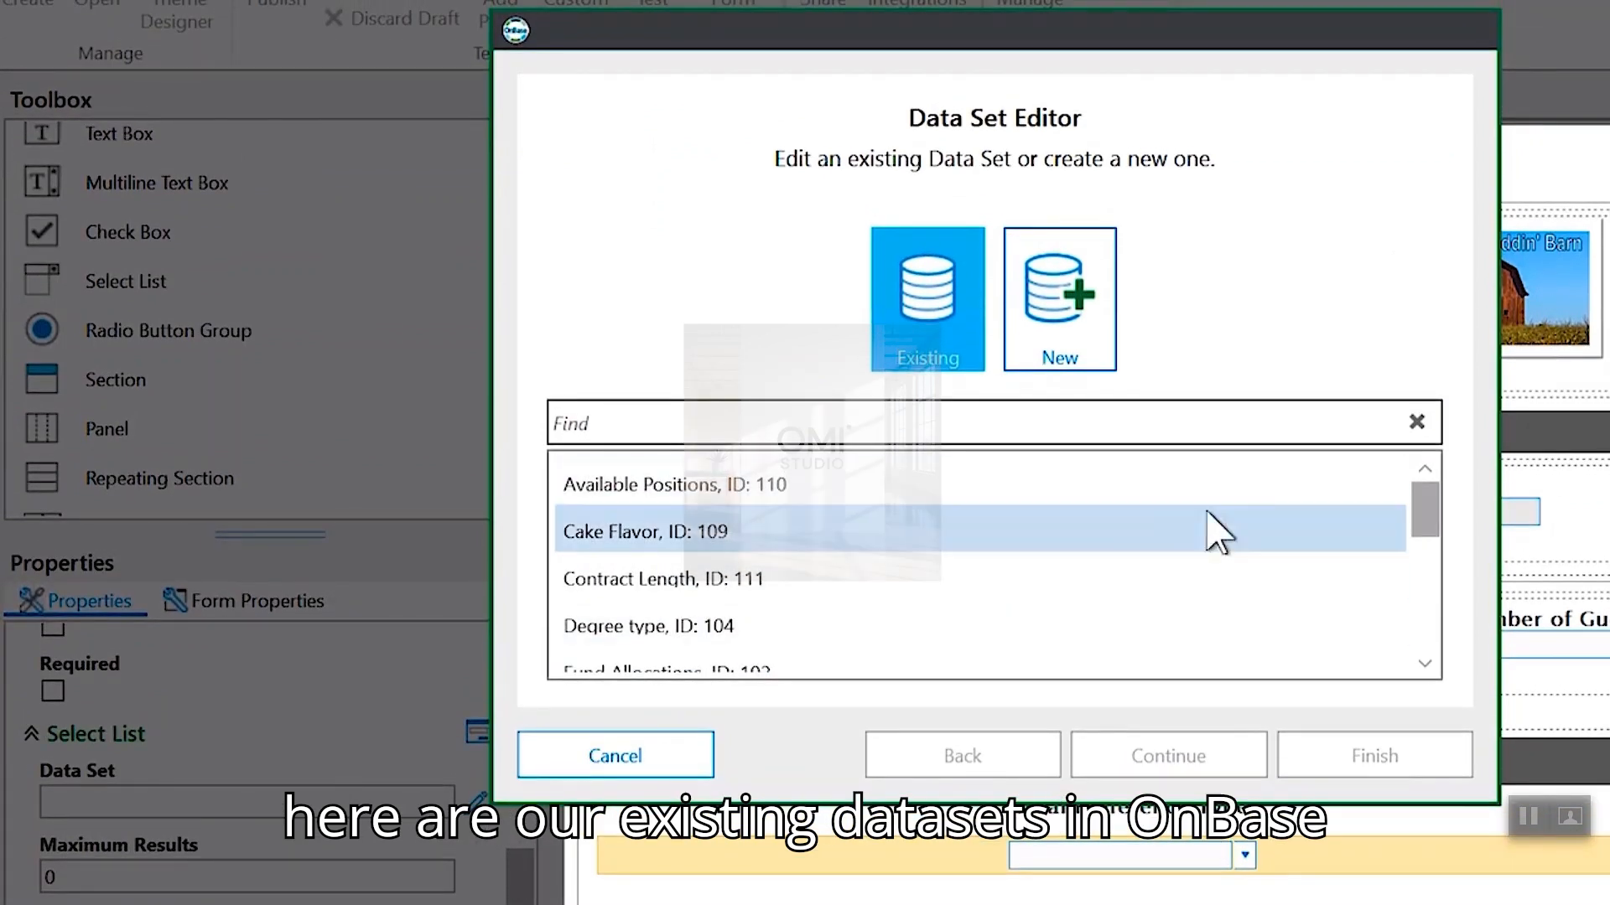
- Create a new data set named Meals and continue to its values page
drag(1425, 512, 1437, 570)
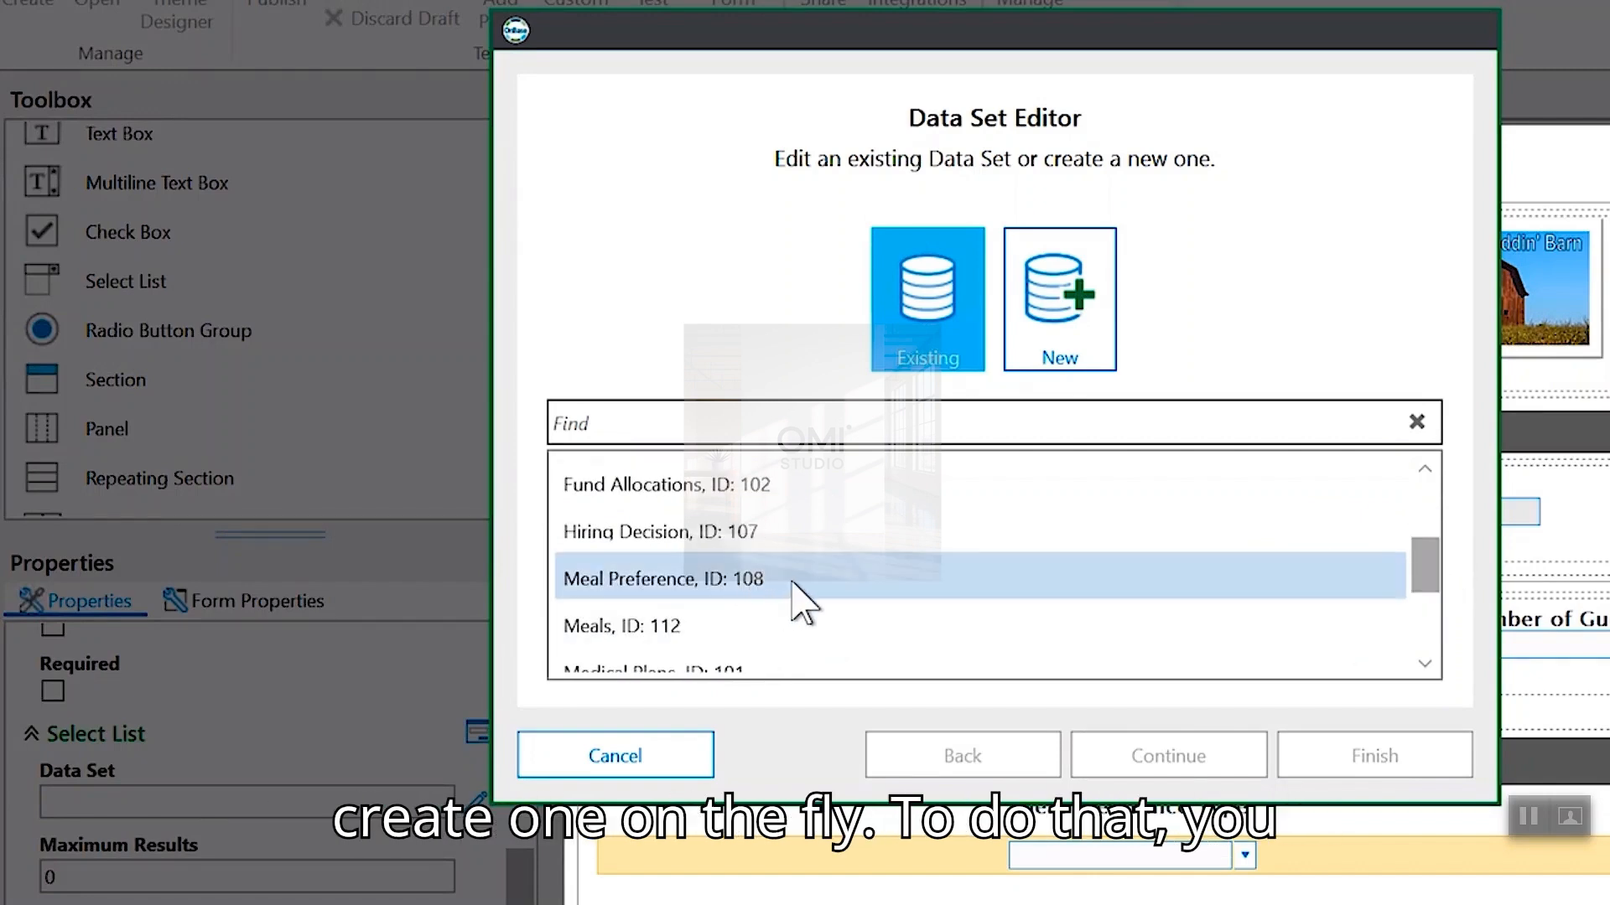
click(1063, 350)
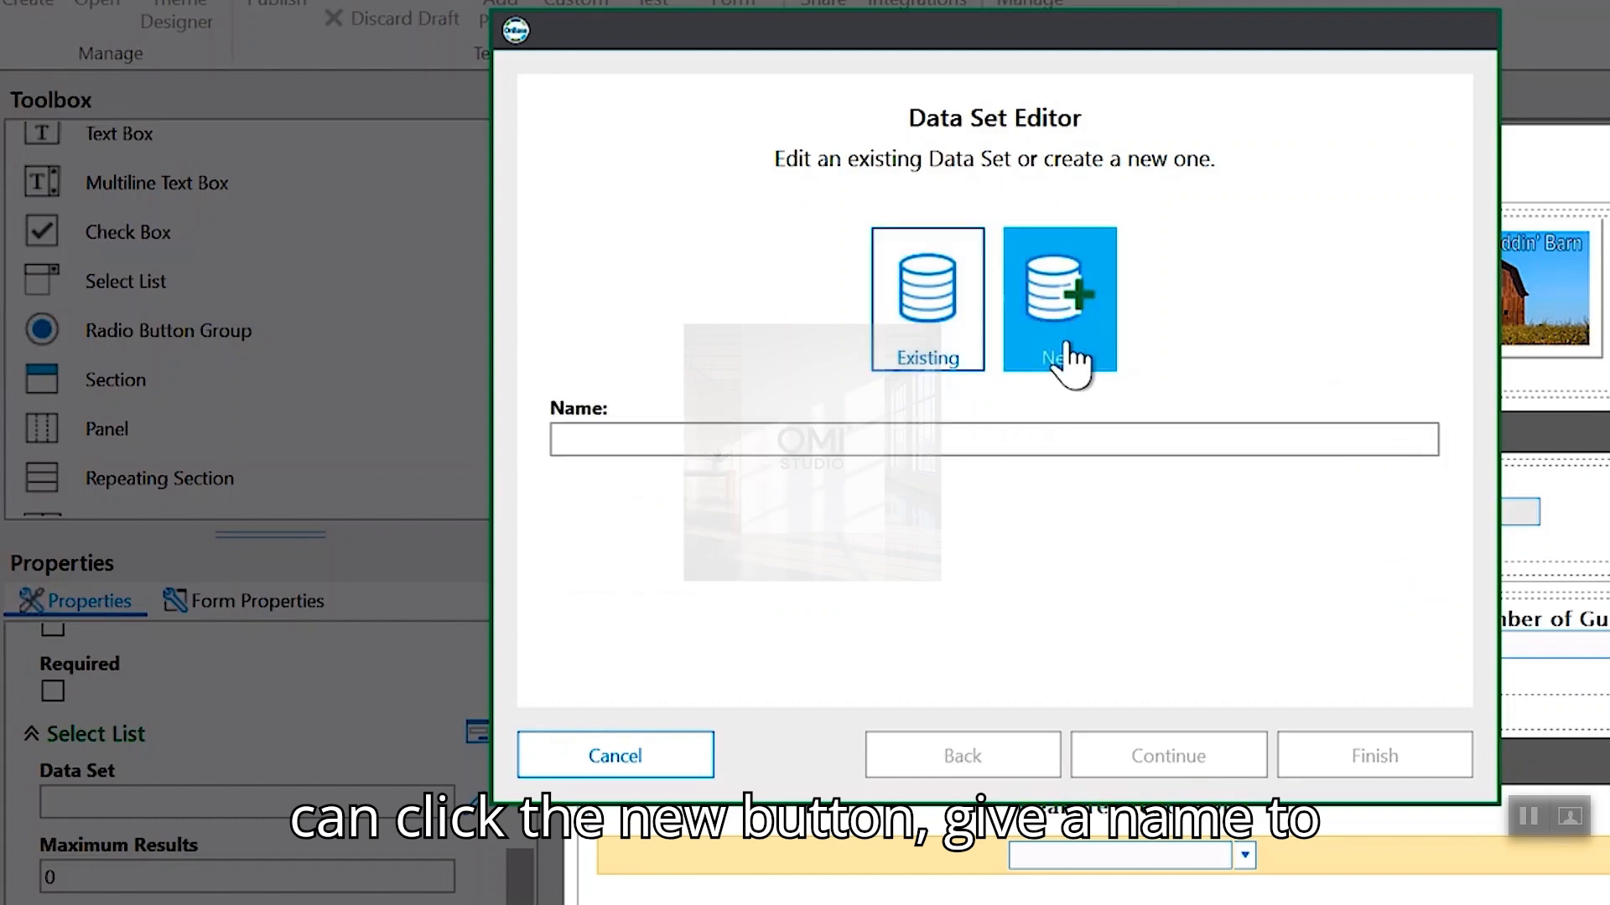
click(878, 437)
text(Meals)
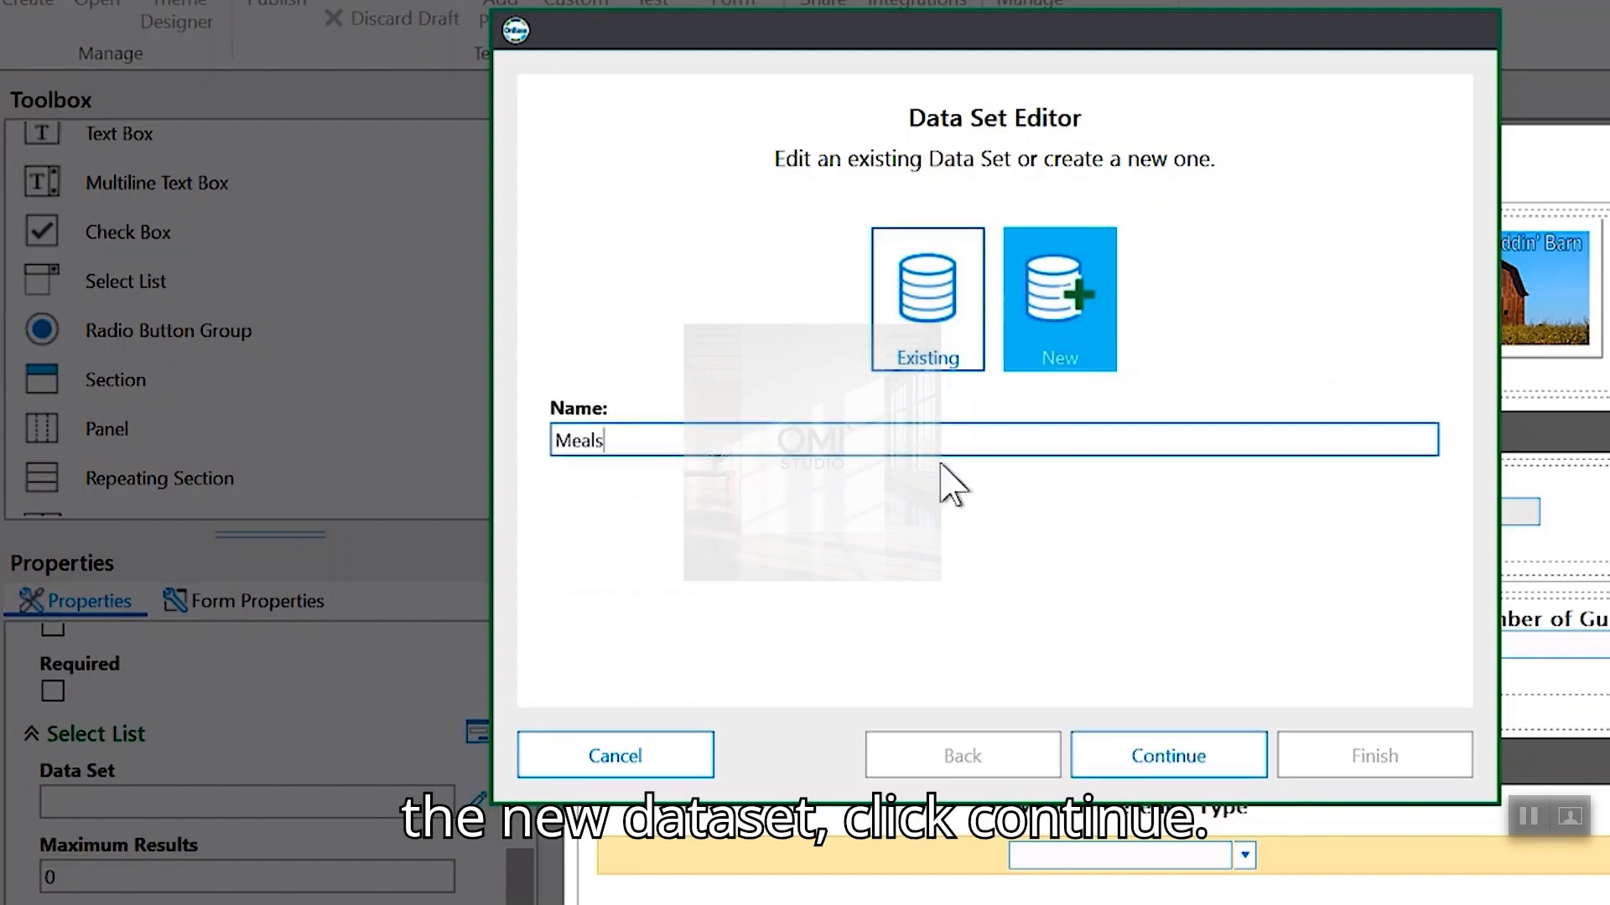
click(1184, 757)
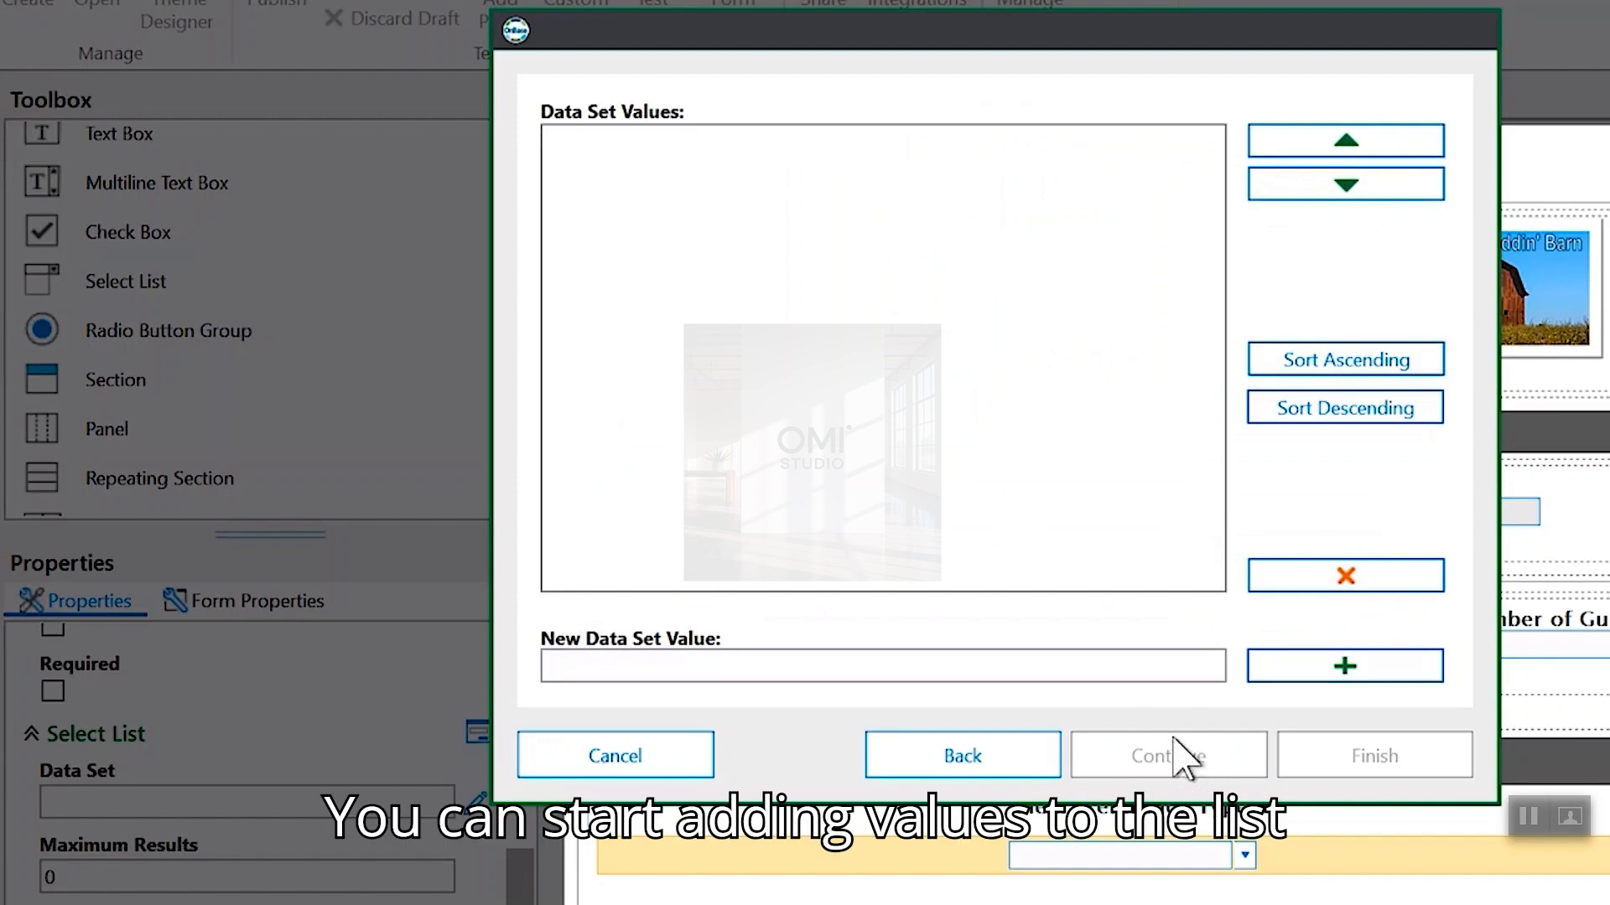
- Add the meal values hotdogs, pizza, sushi and vegetarian, moving sushi to the top
click(710, 664)
text(hotd)
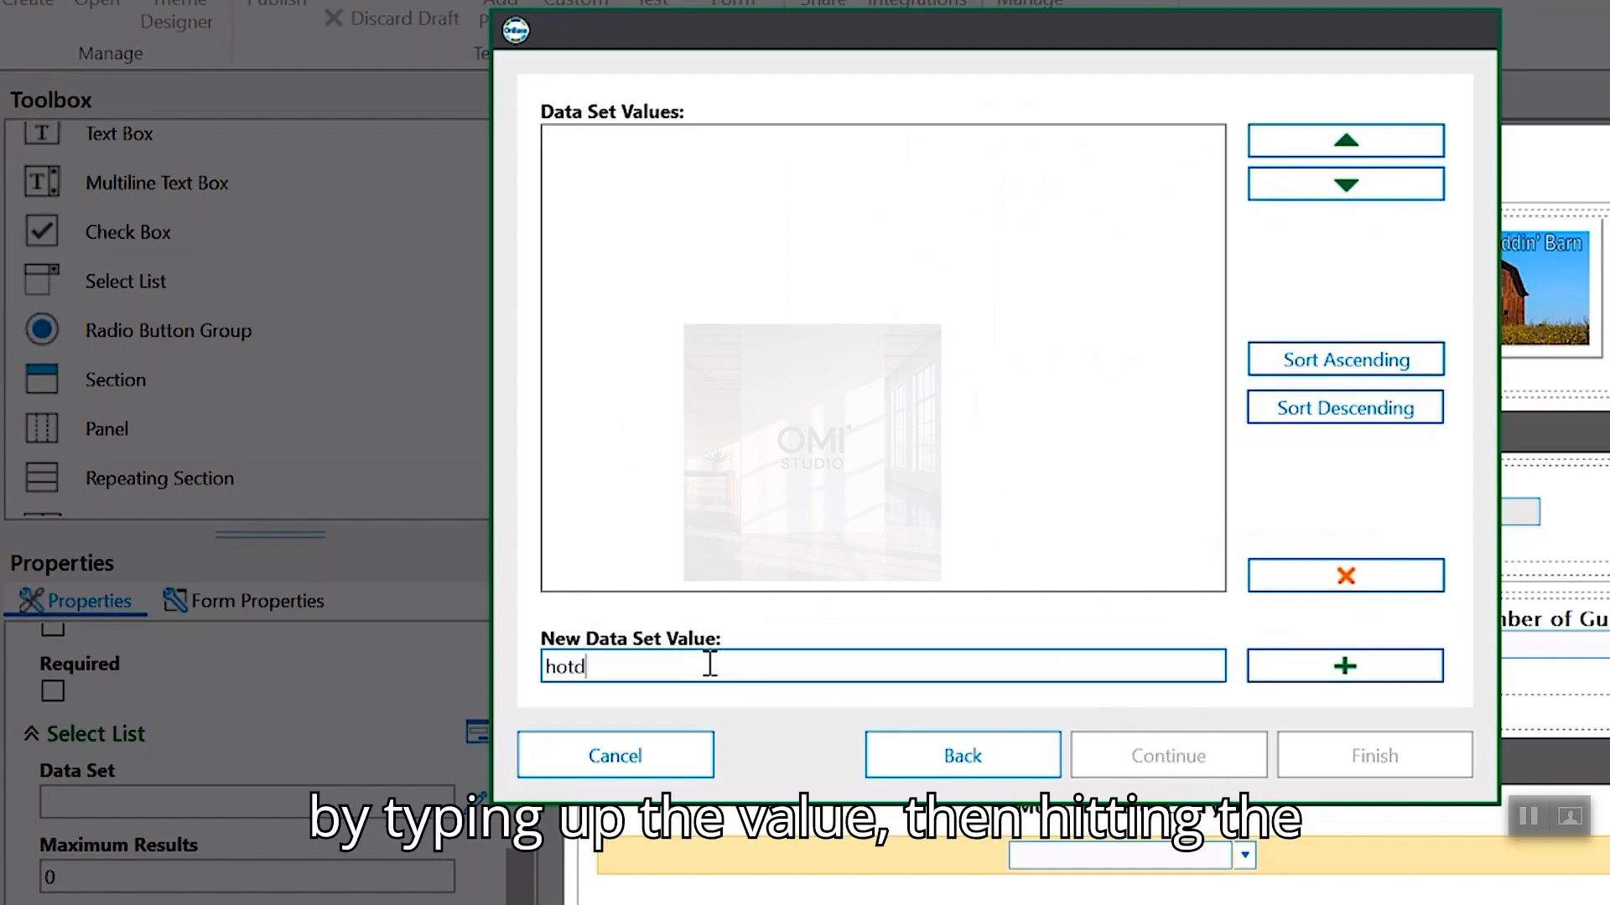
text(ogs)
key(Return)
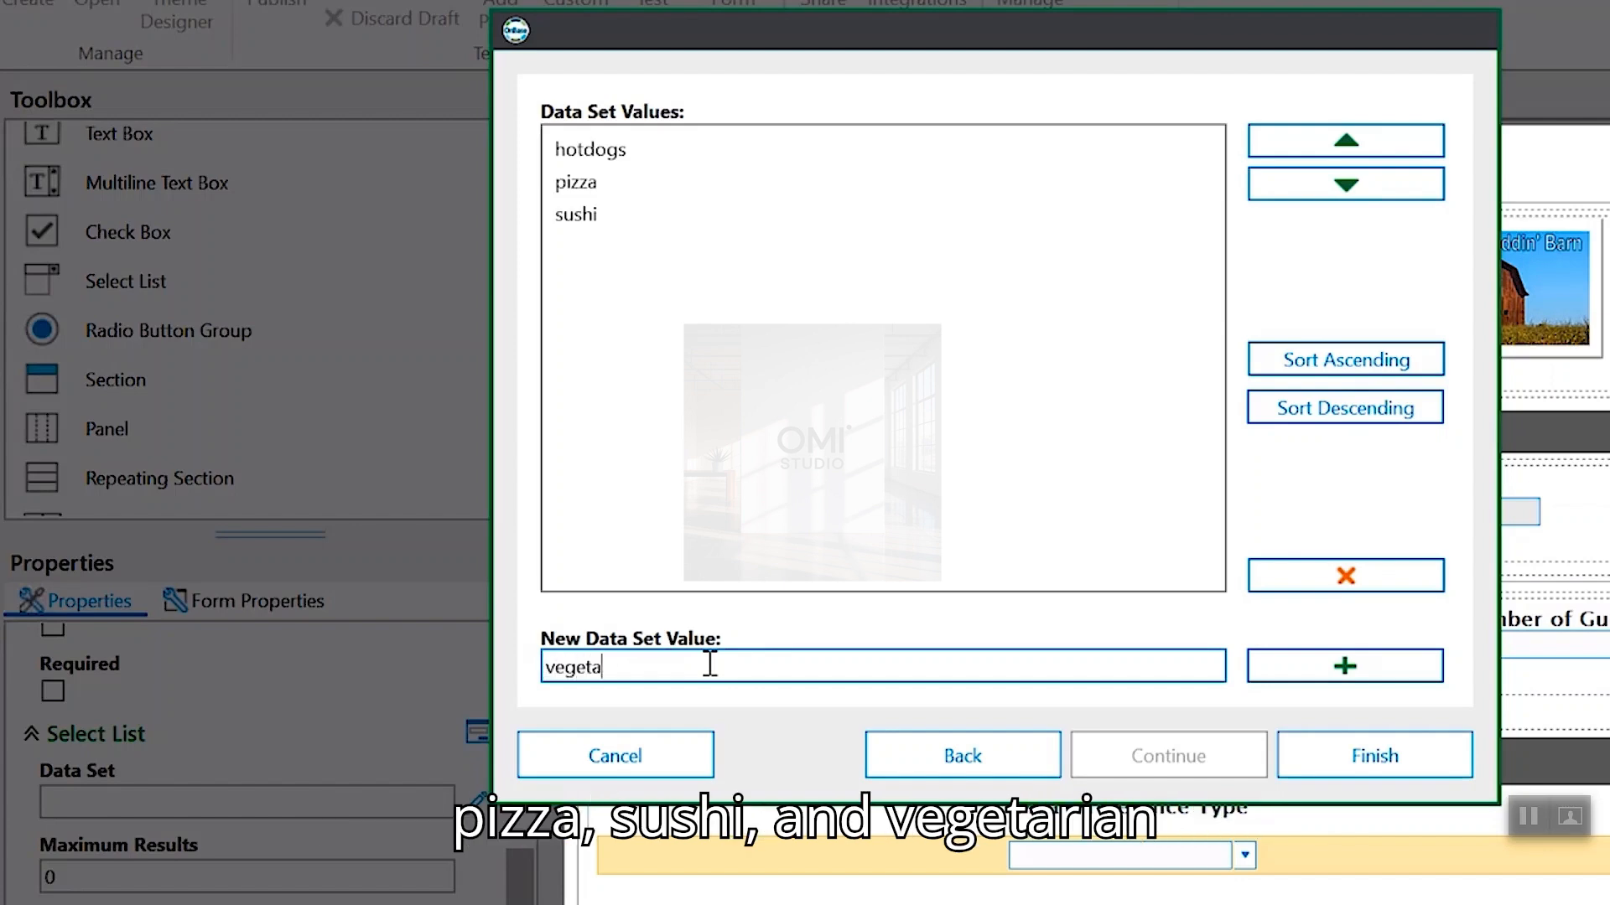
key(Return)
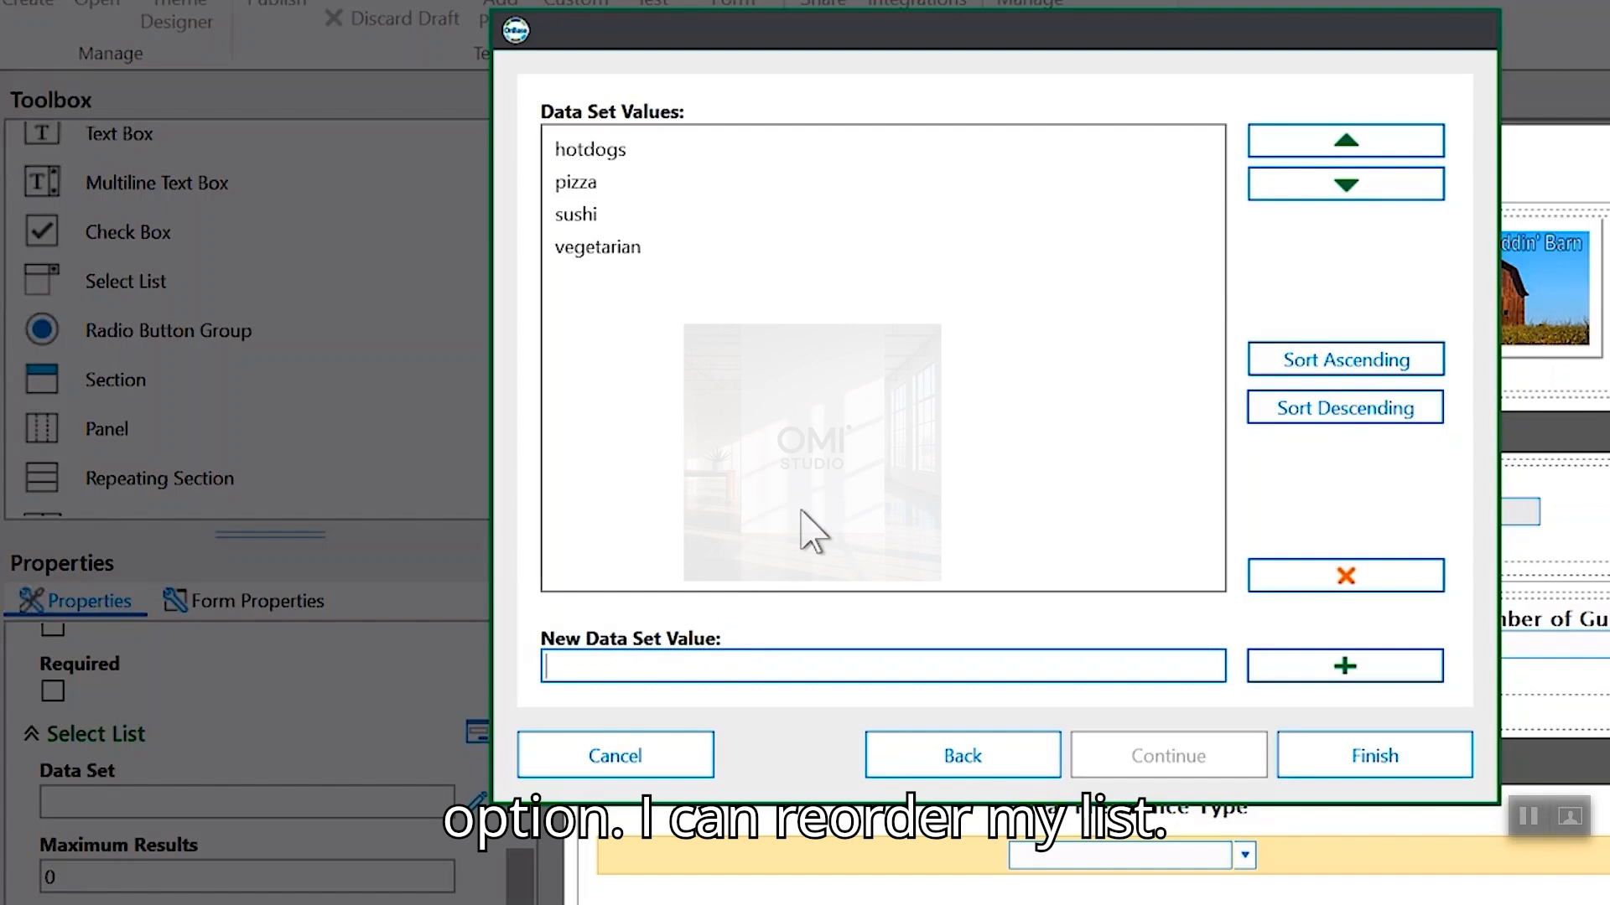
click(676, 215)
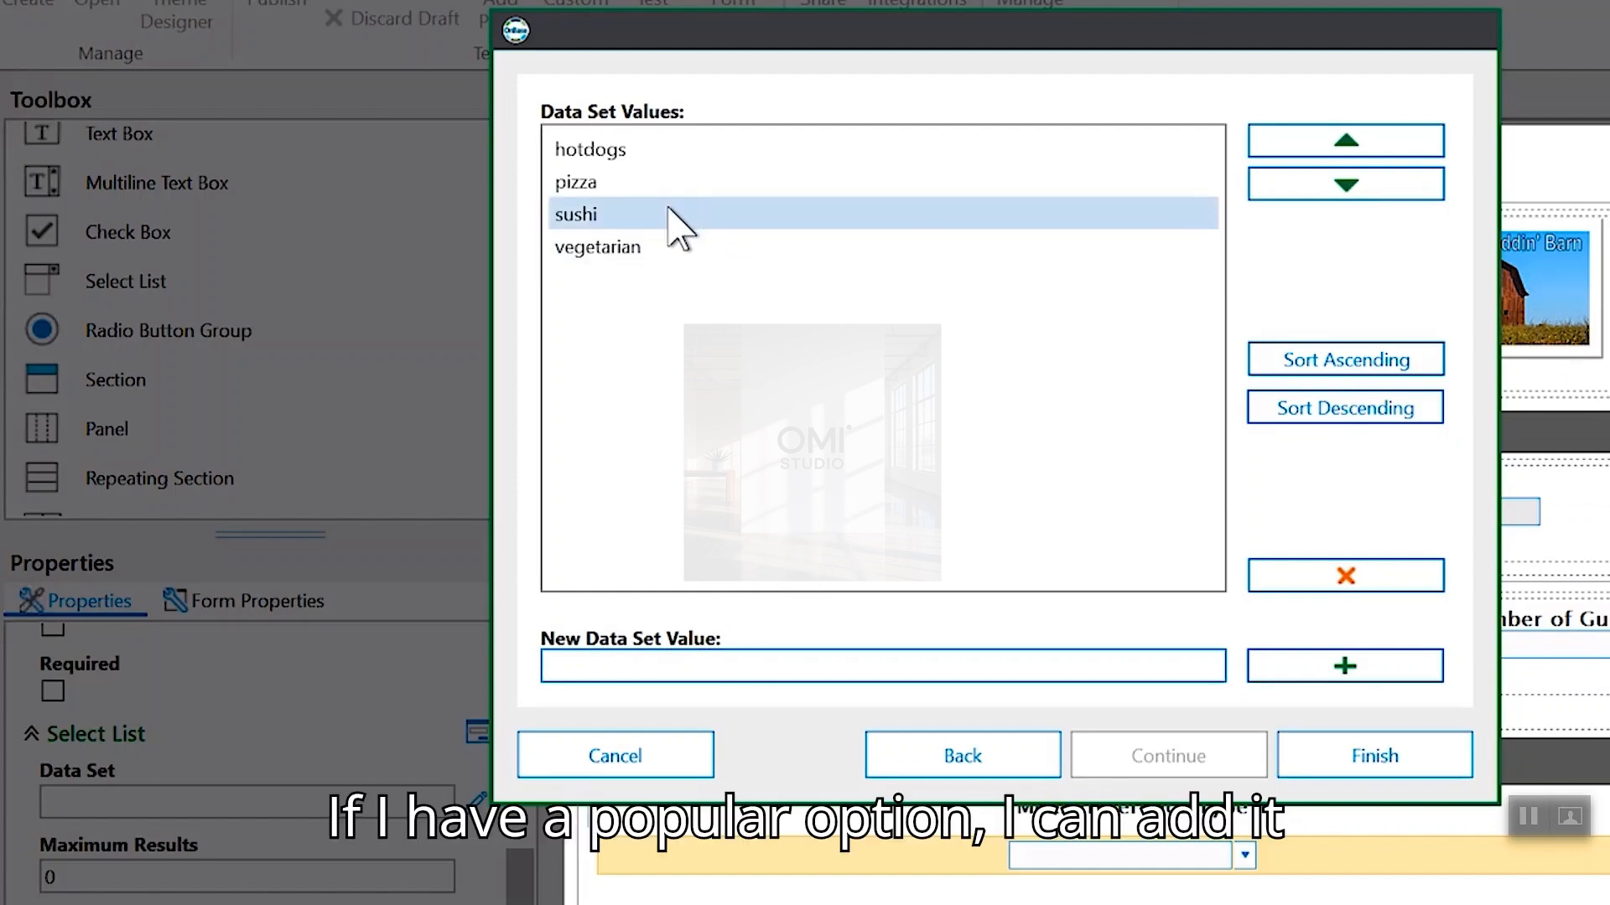
click(1284, 150)
click(1289, 150)
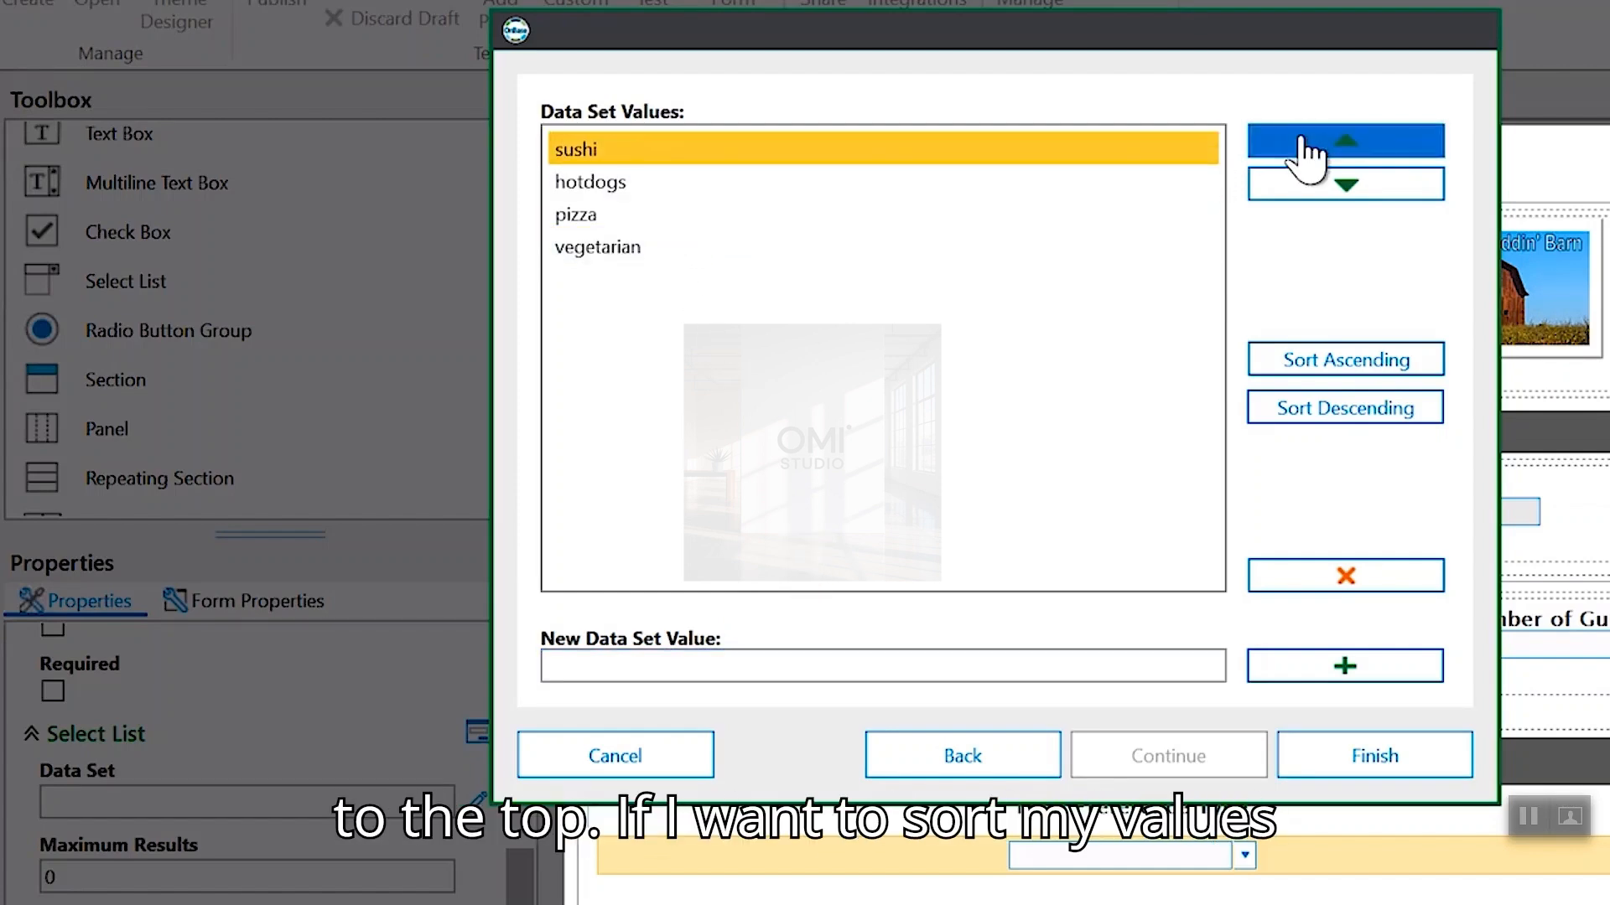
- Remove hotdogs, sort the remaining values ascending, and finish the Meals data set
click(1300, 359)
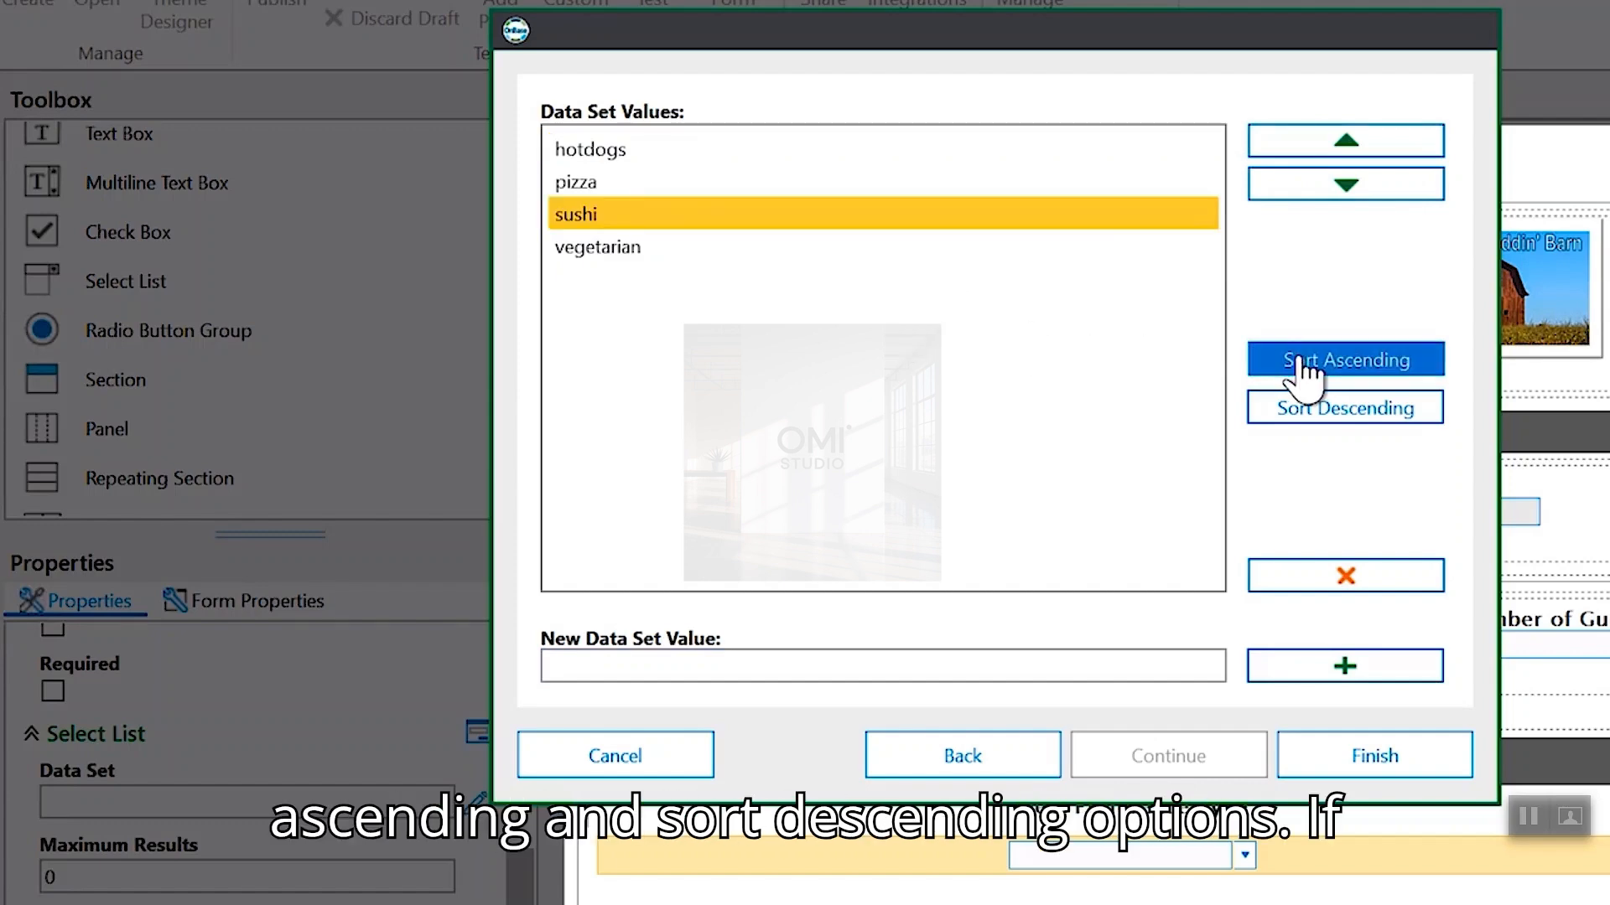
click(1302, 407)
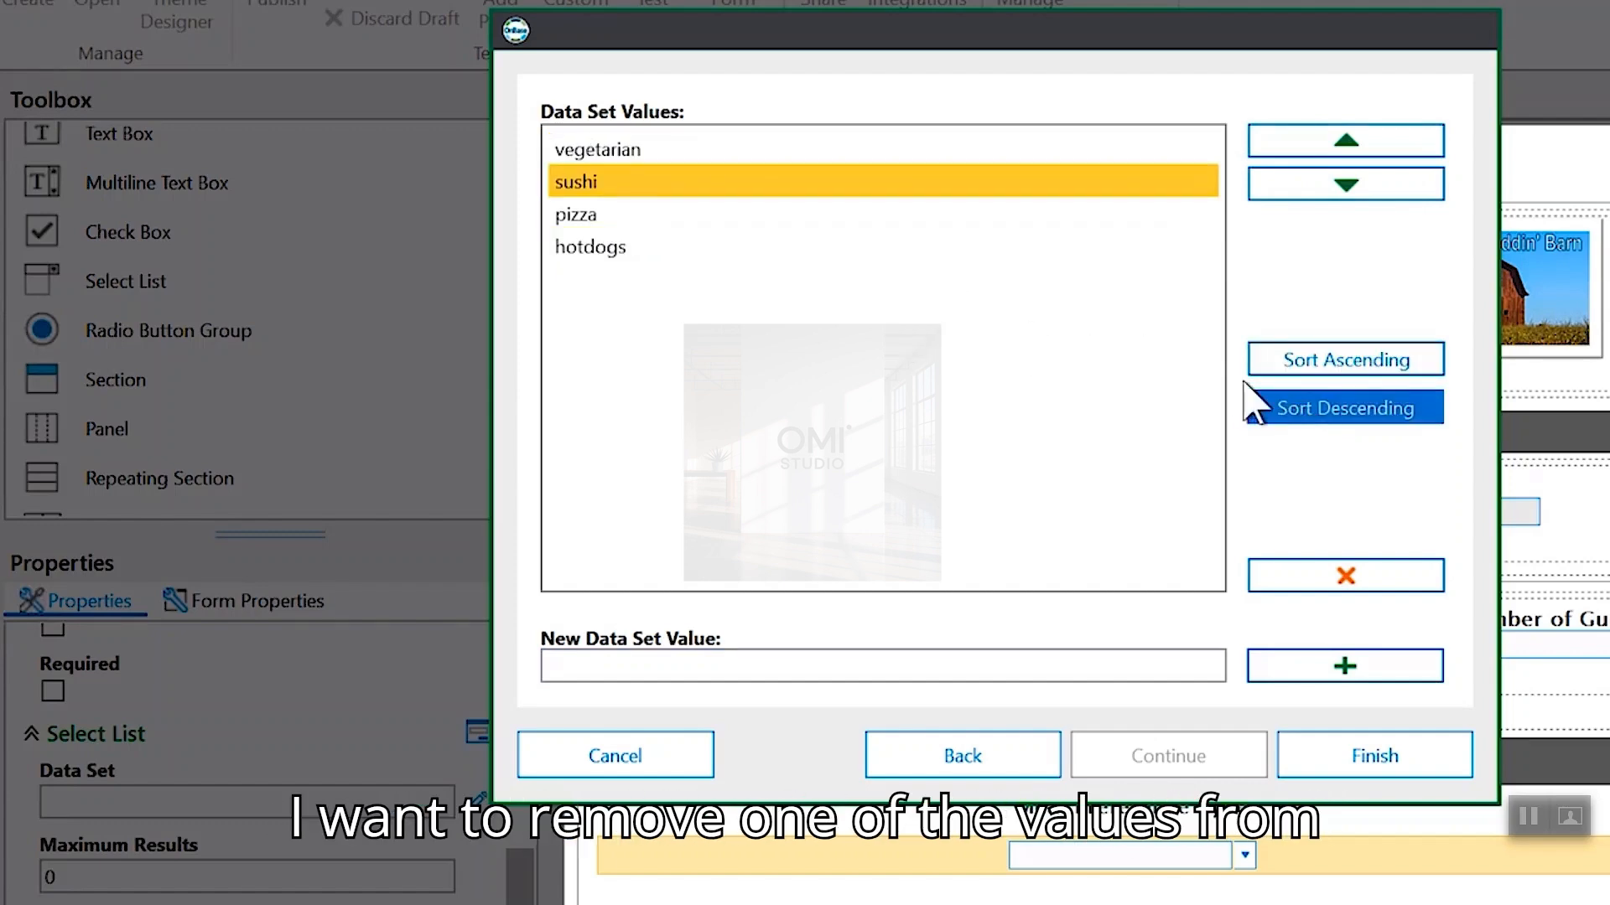
click(688, 250)
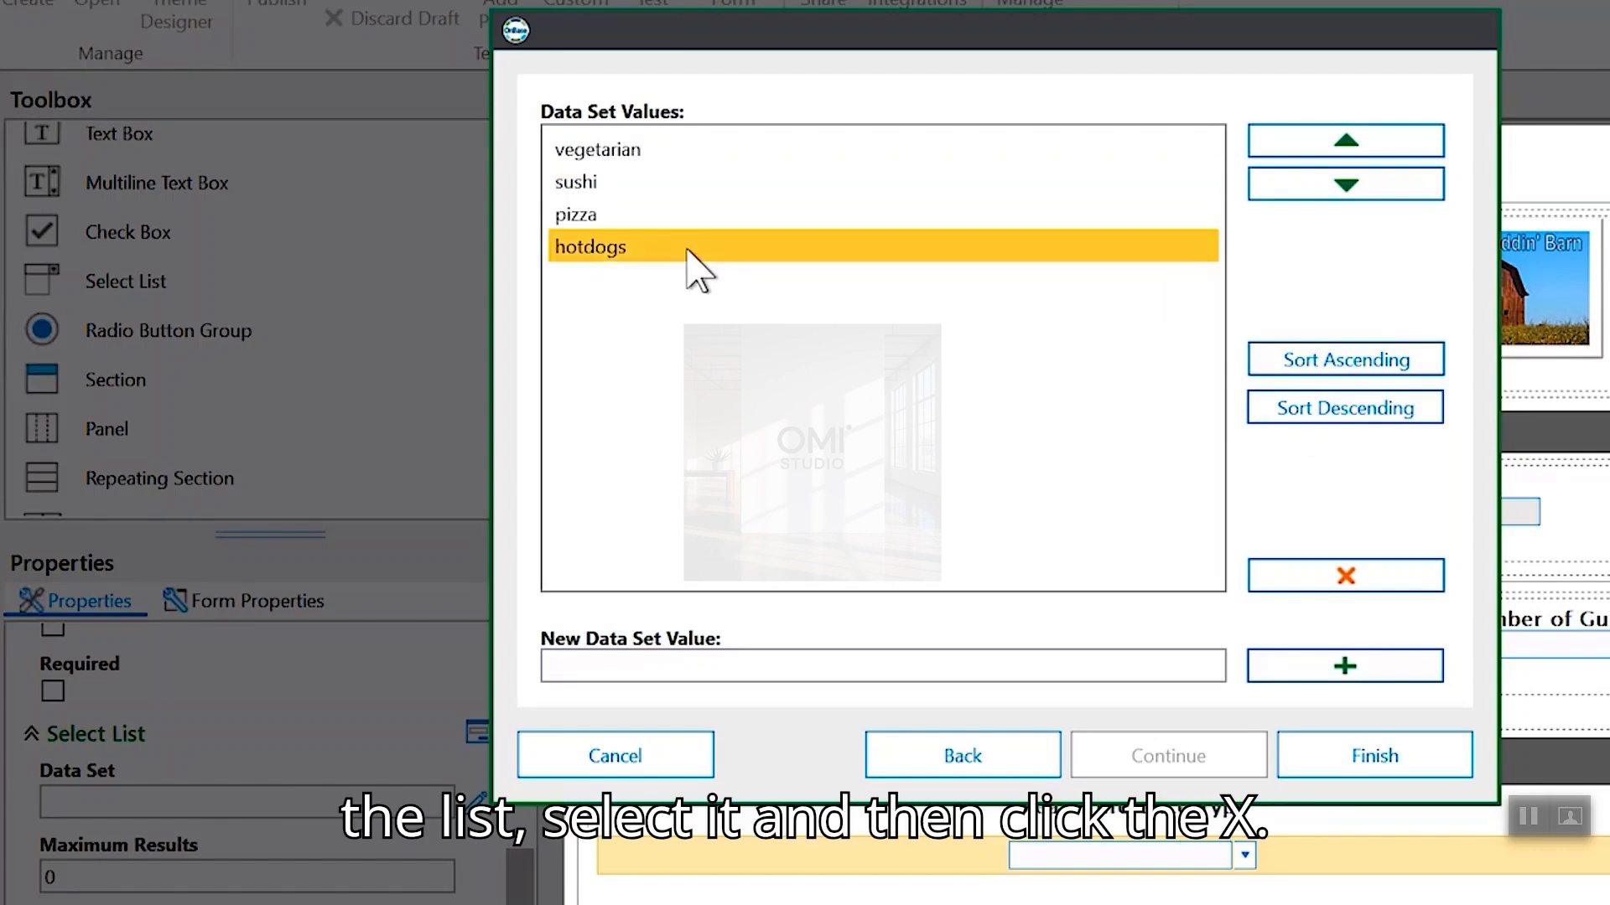
click(1356, 577)
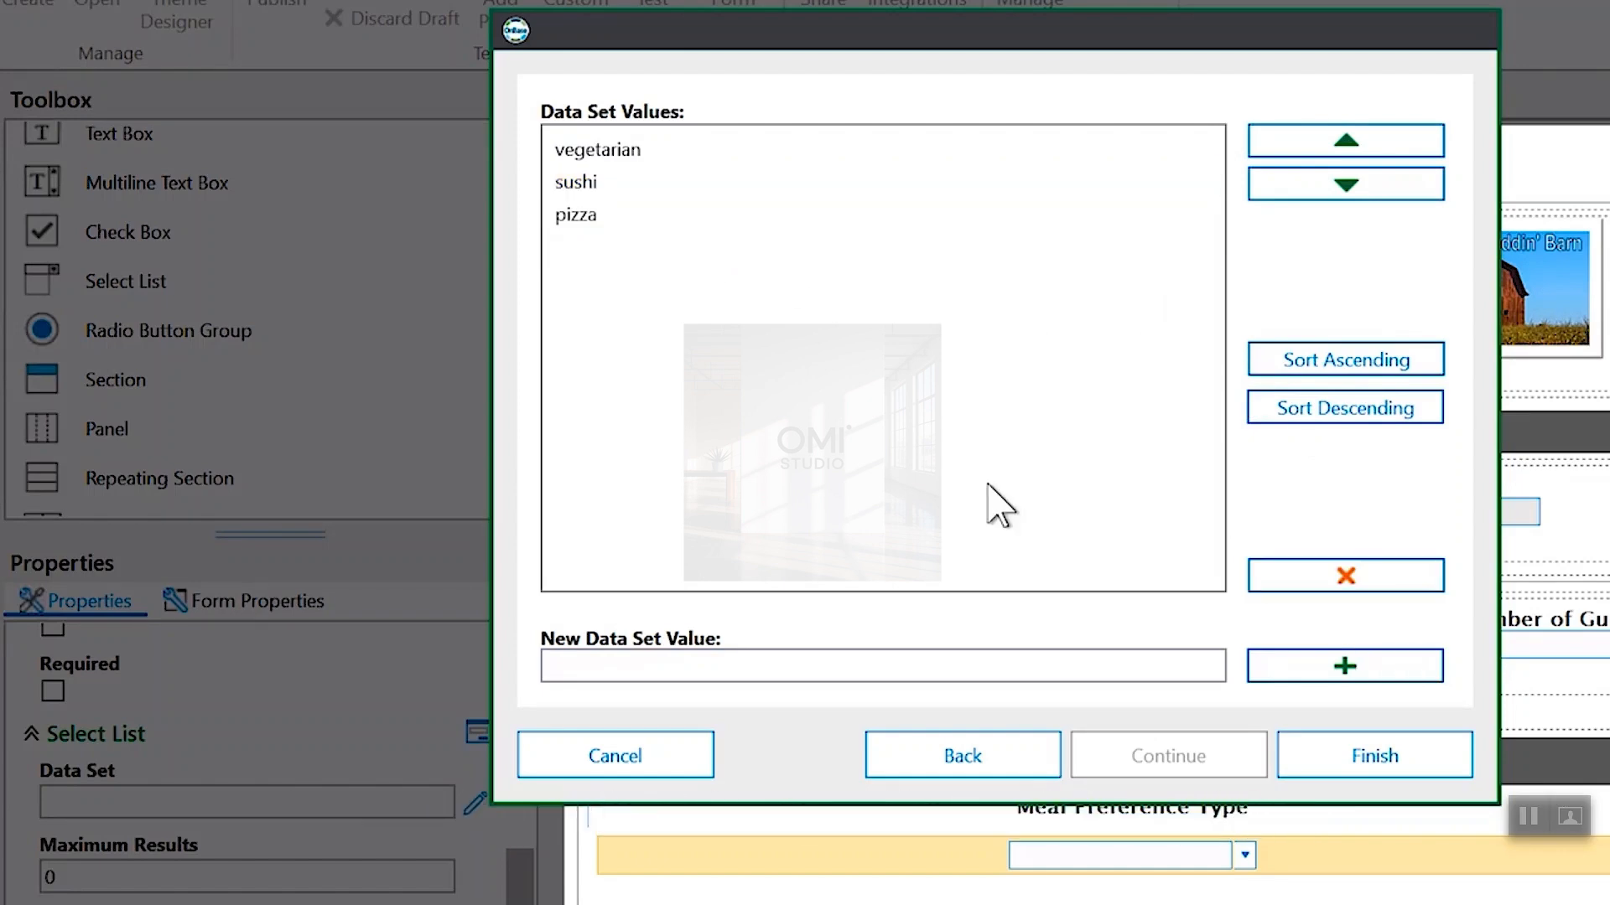
click(1278, 360)
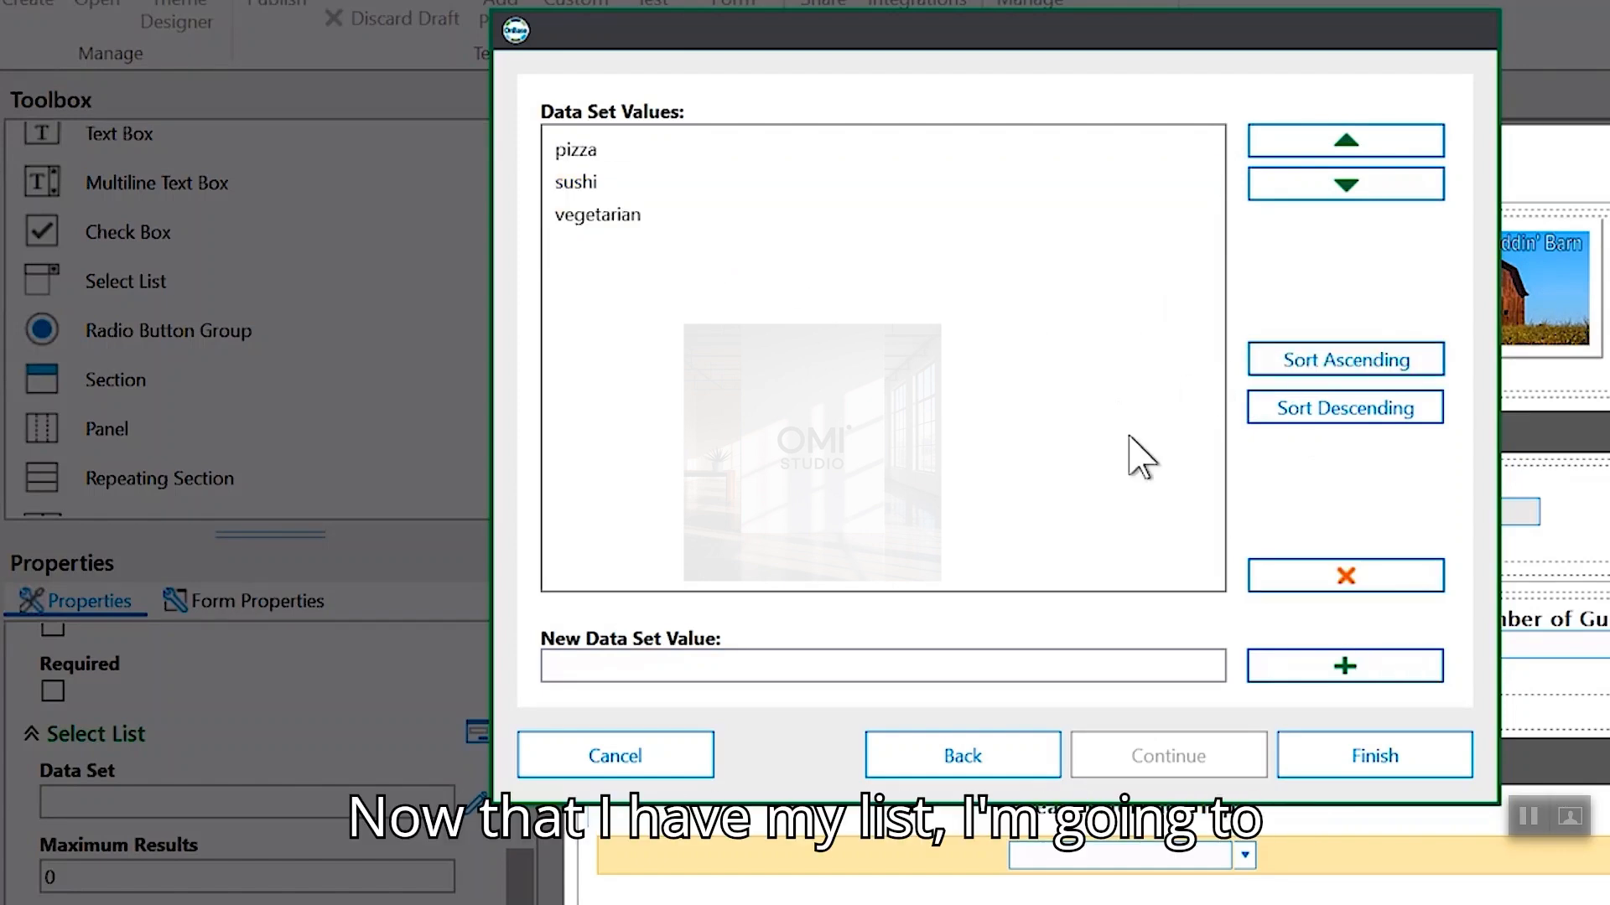
click(1297, 761)
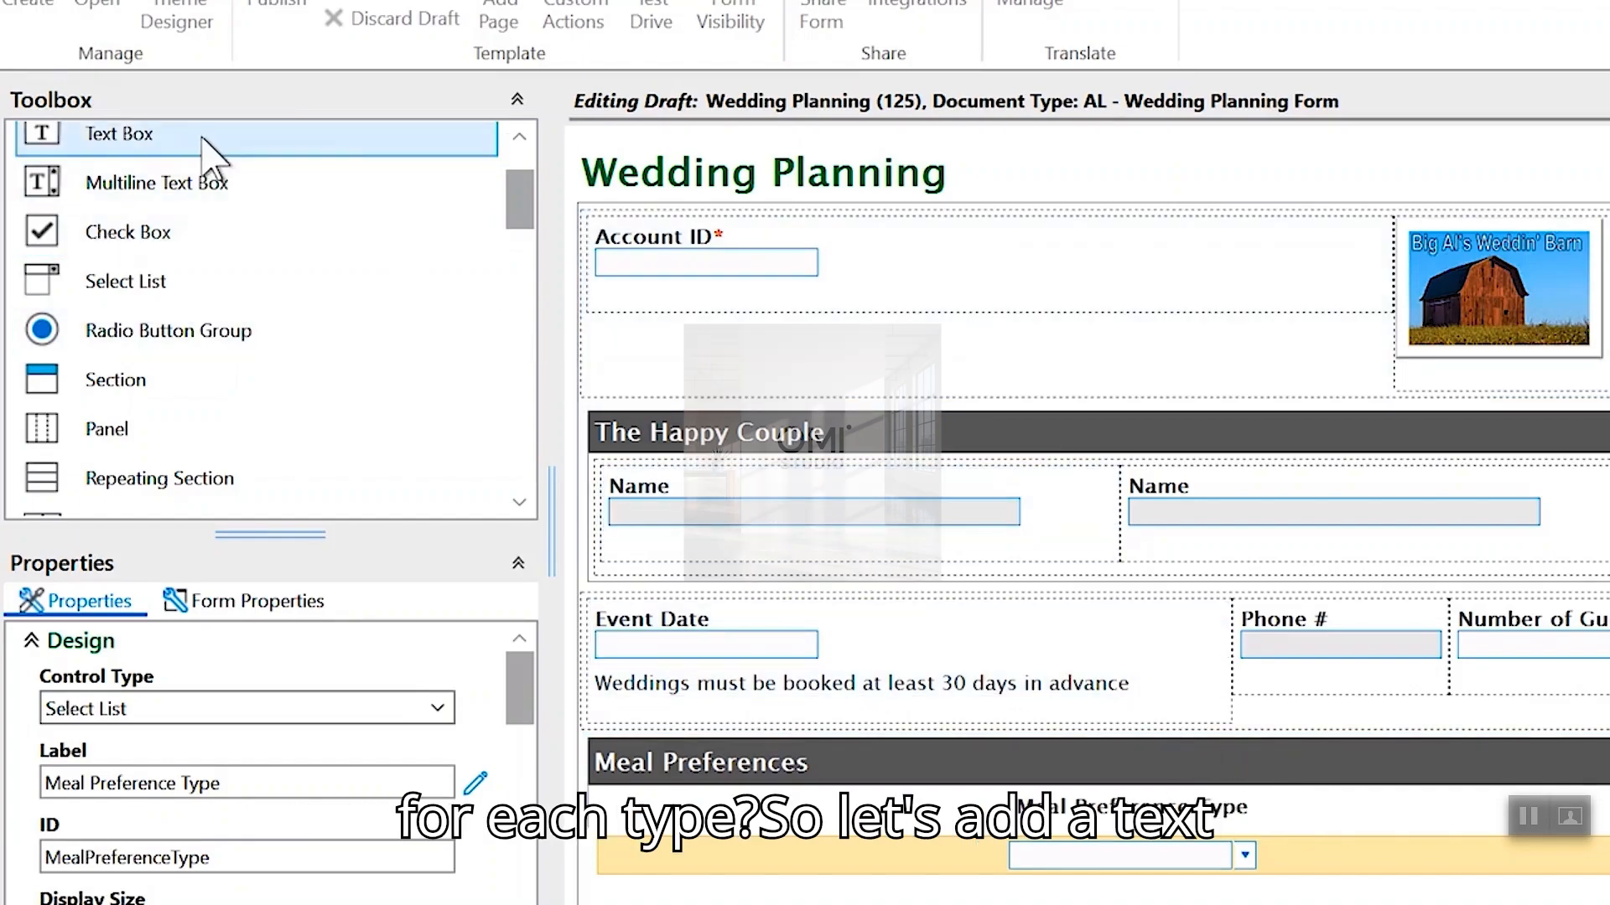
- Add a Text Box column beside Meal Preference Type in the Meal Preferences table
drag(201, 138, 1336, 826)
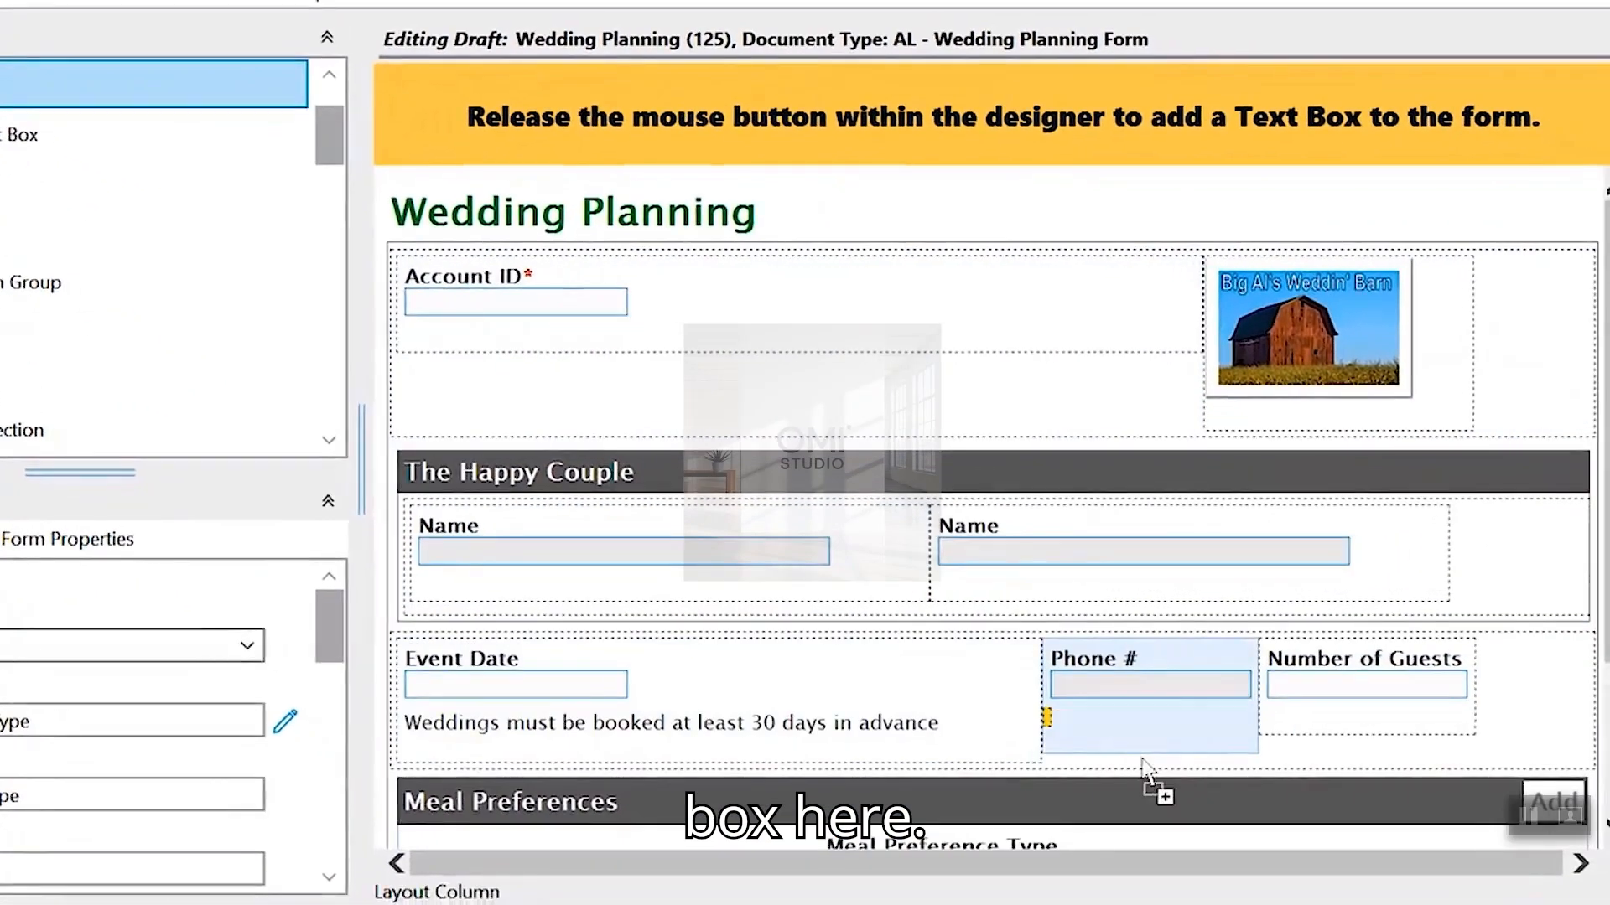
mouse_move(1143, 759)
mouse_down()
mouse_move(1168, 805)
mouse_move(1159, 747)
mouse_up()
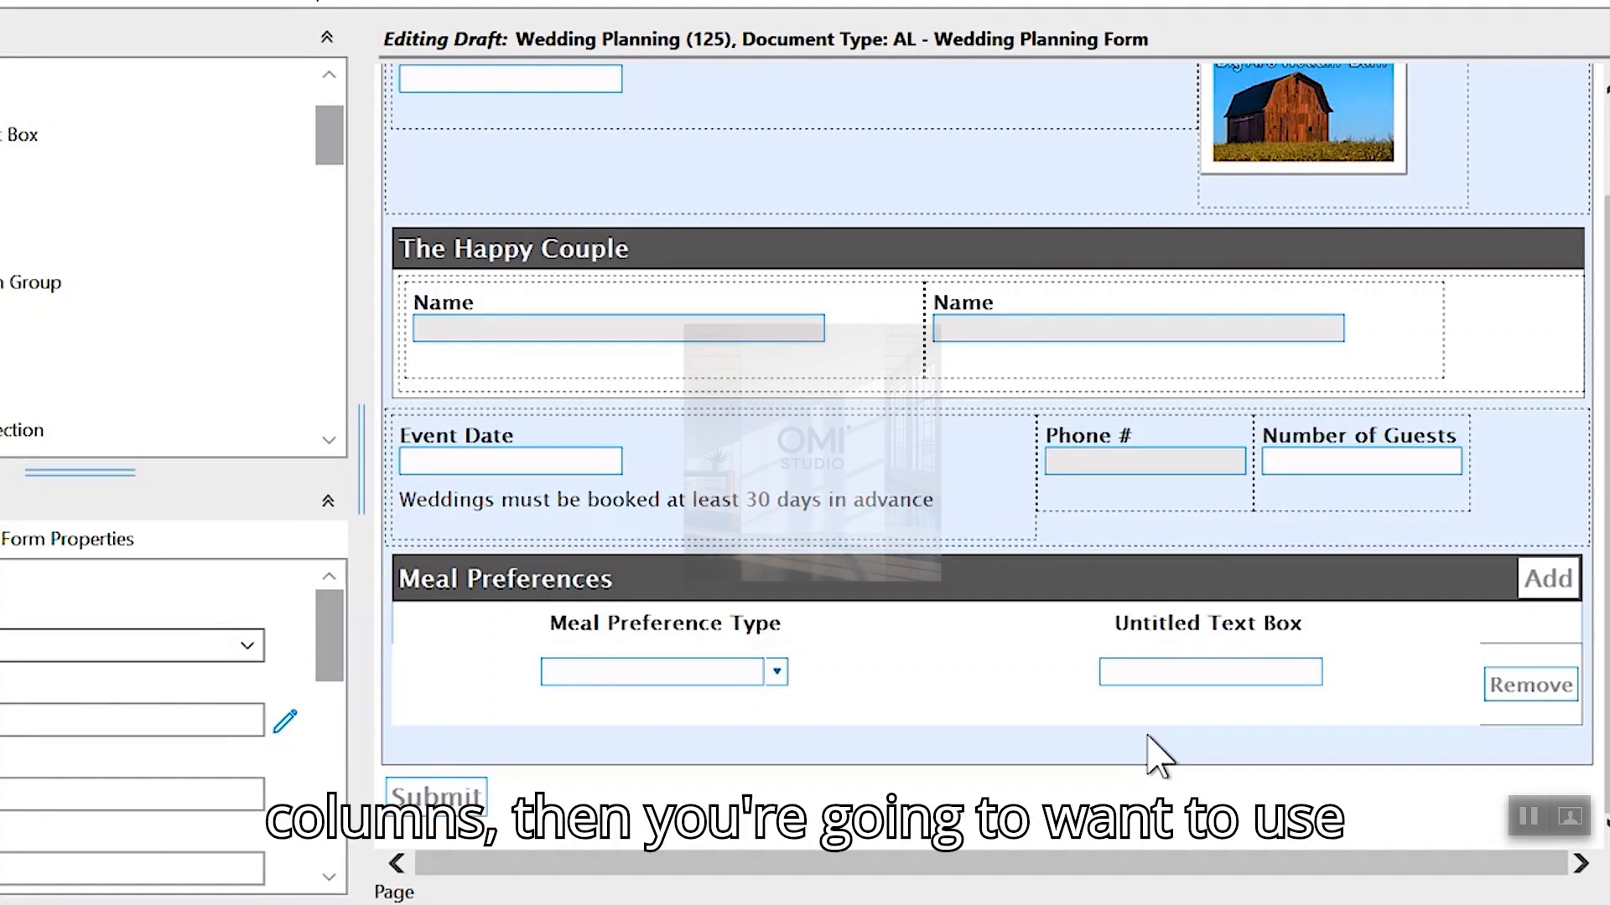
click(1144, 719)
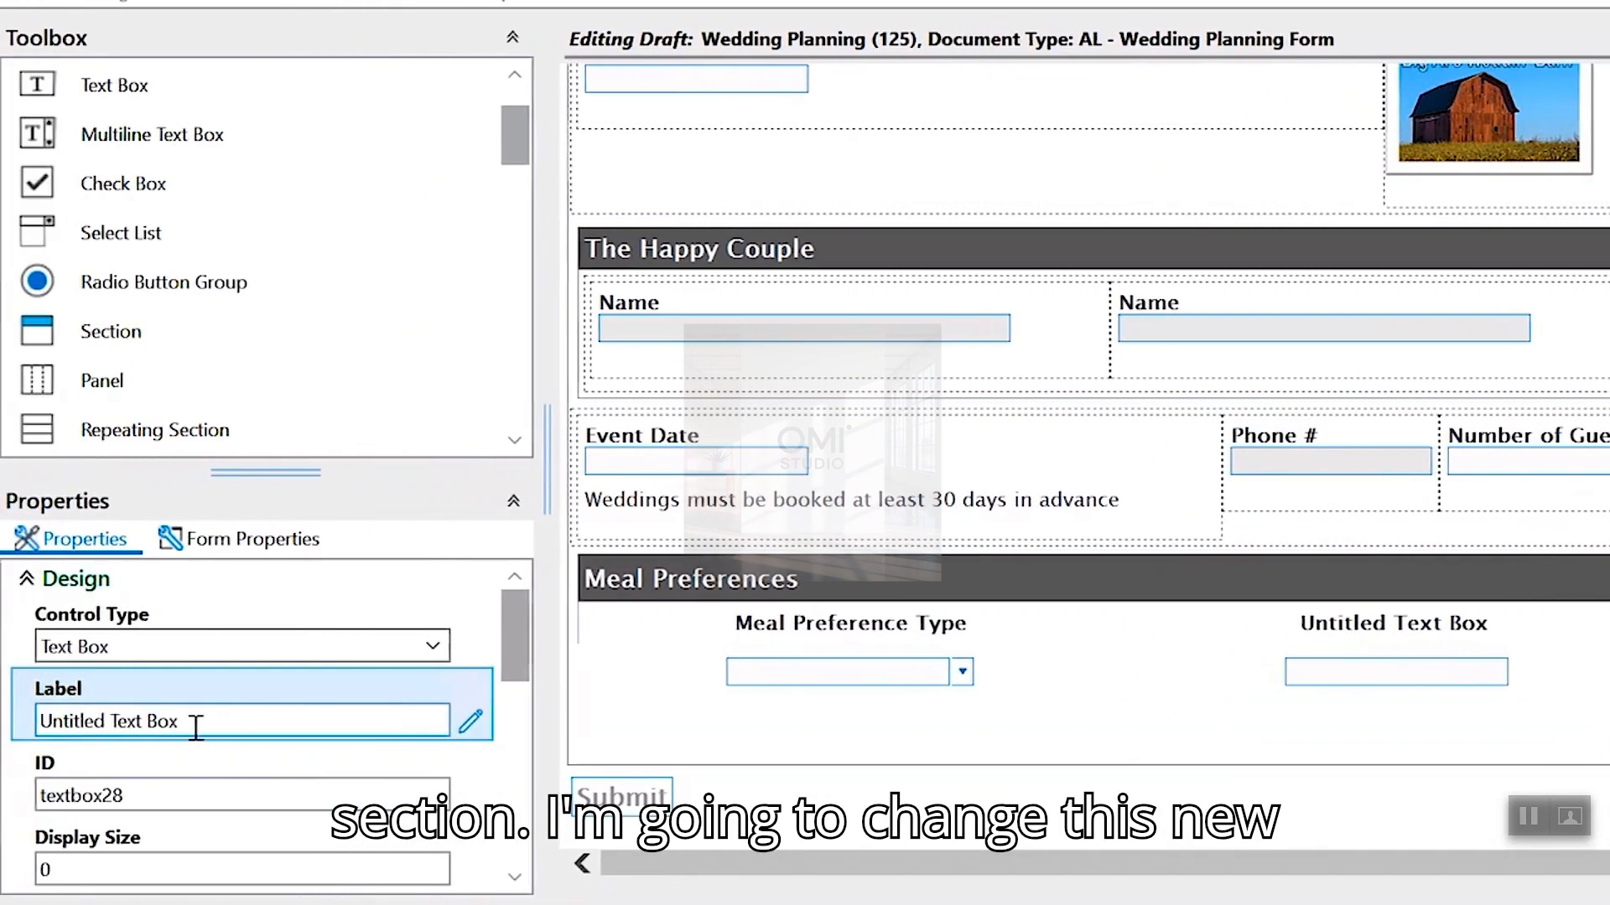
- Label the new column Number of Plates with ID NumberofPlates
drag(196, 726, 3, 741)
text(Number of Plates)
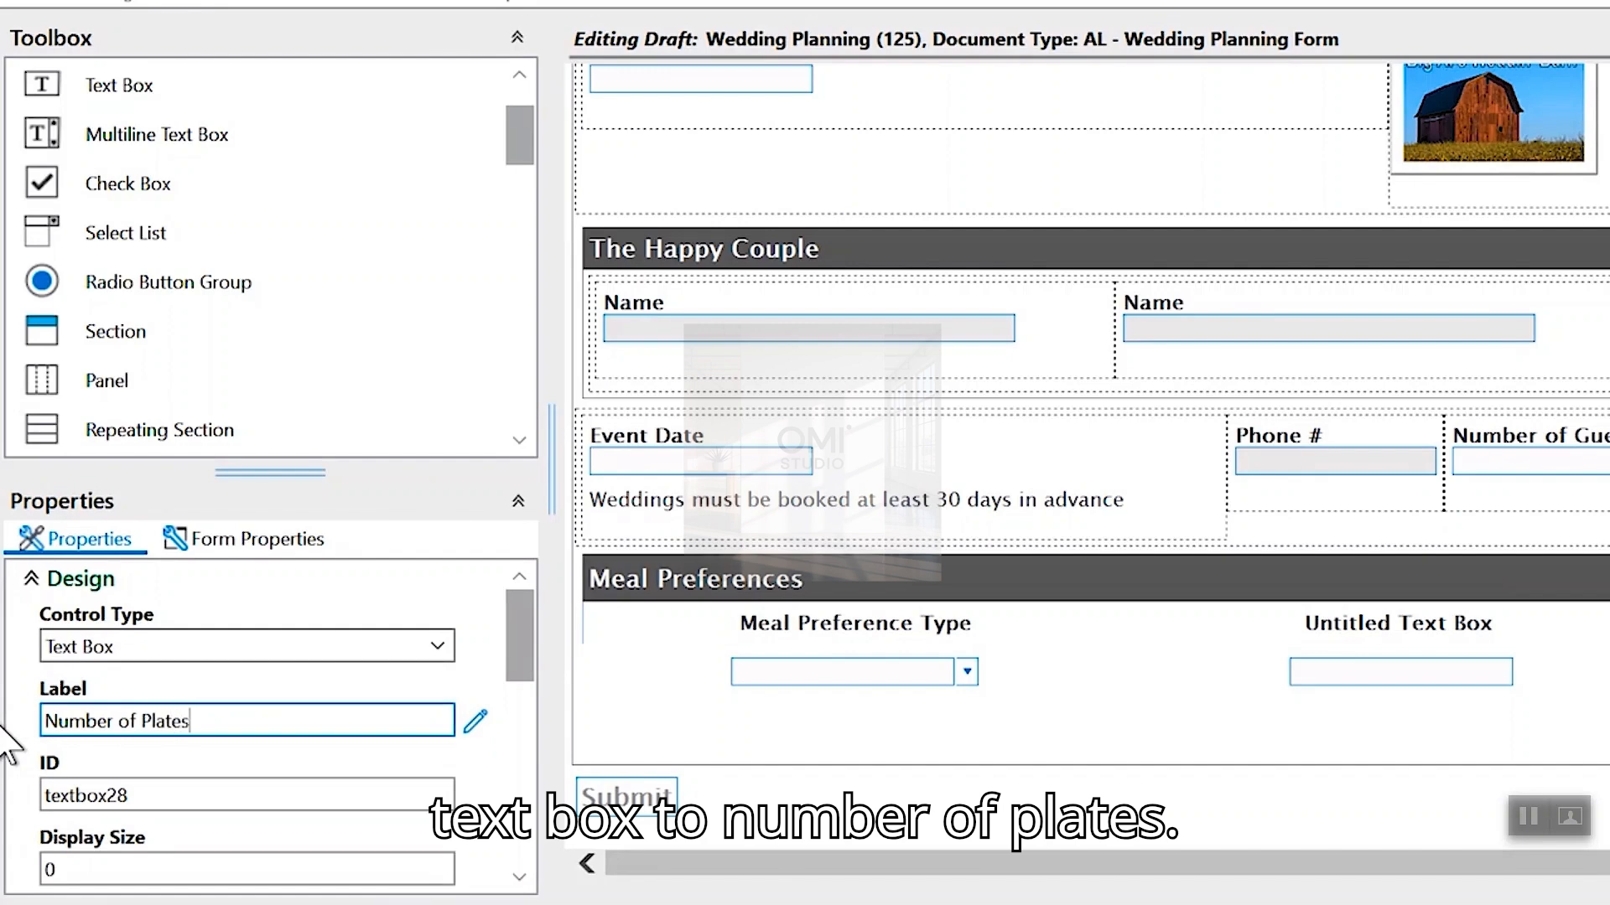
click(126, 795)
double_click(126, 795)
text(NumberofPlates)
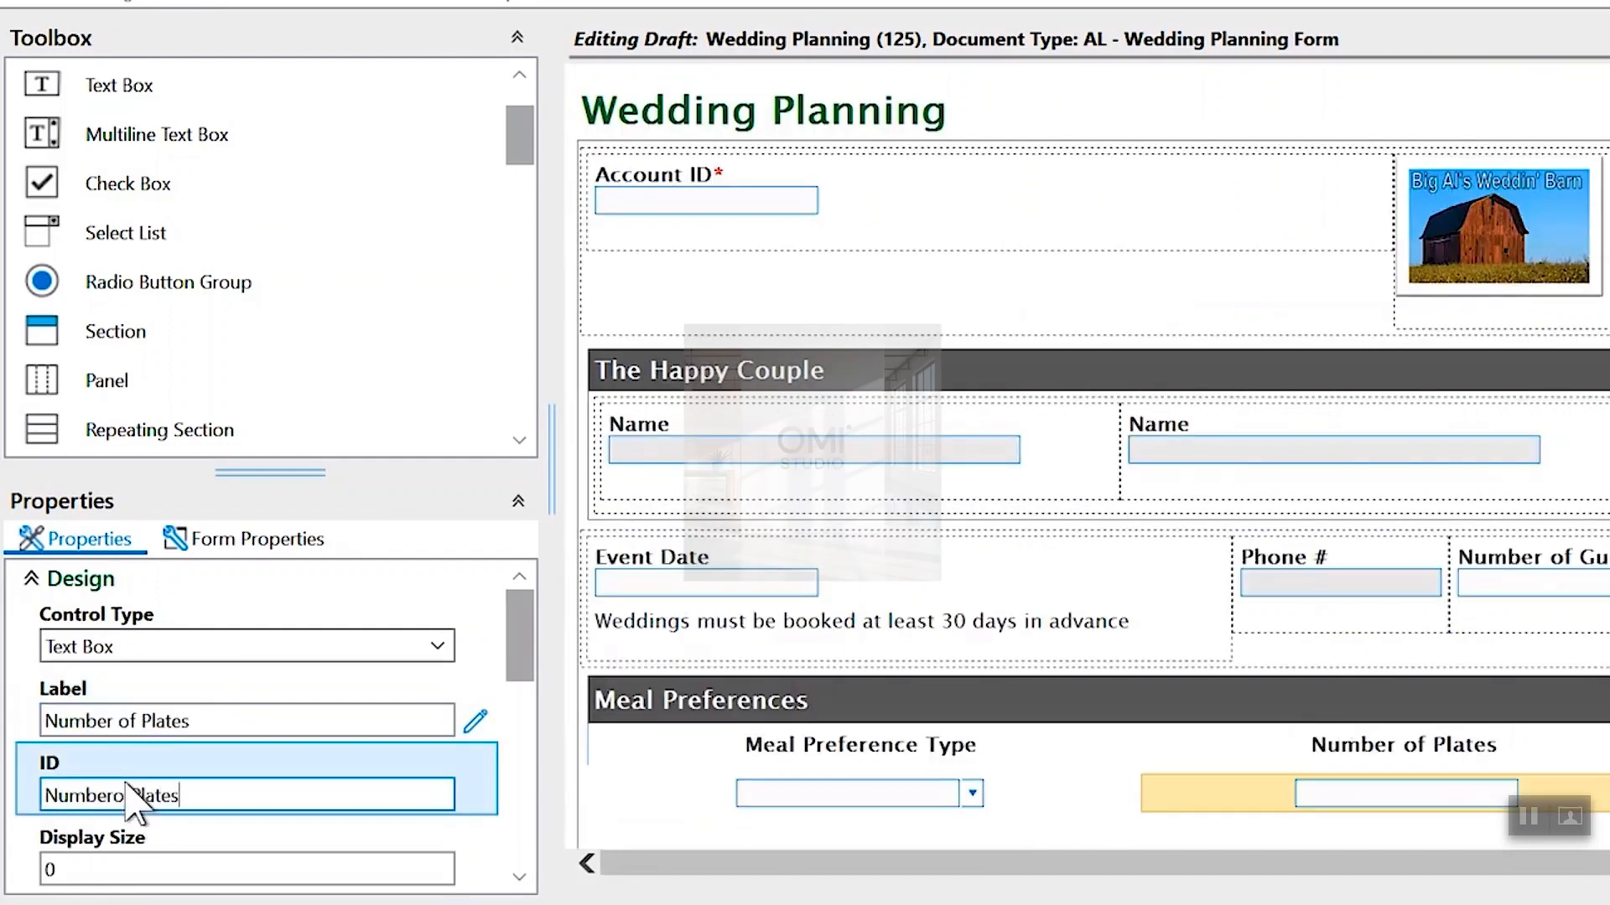
click(252, 722)
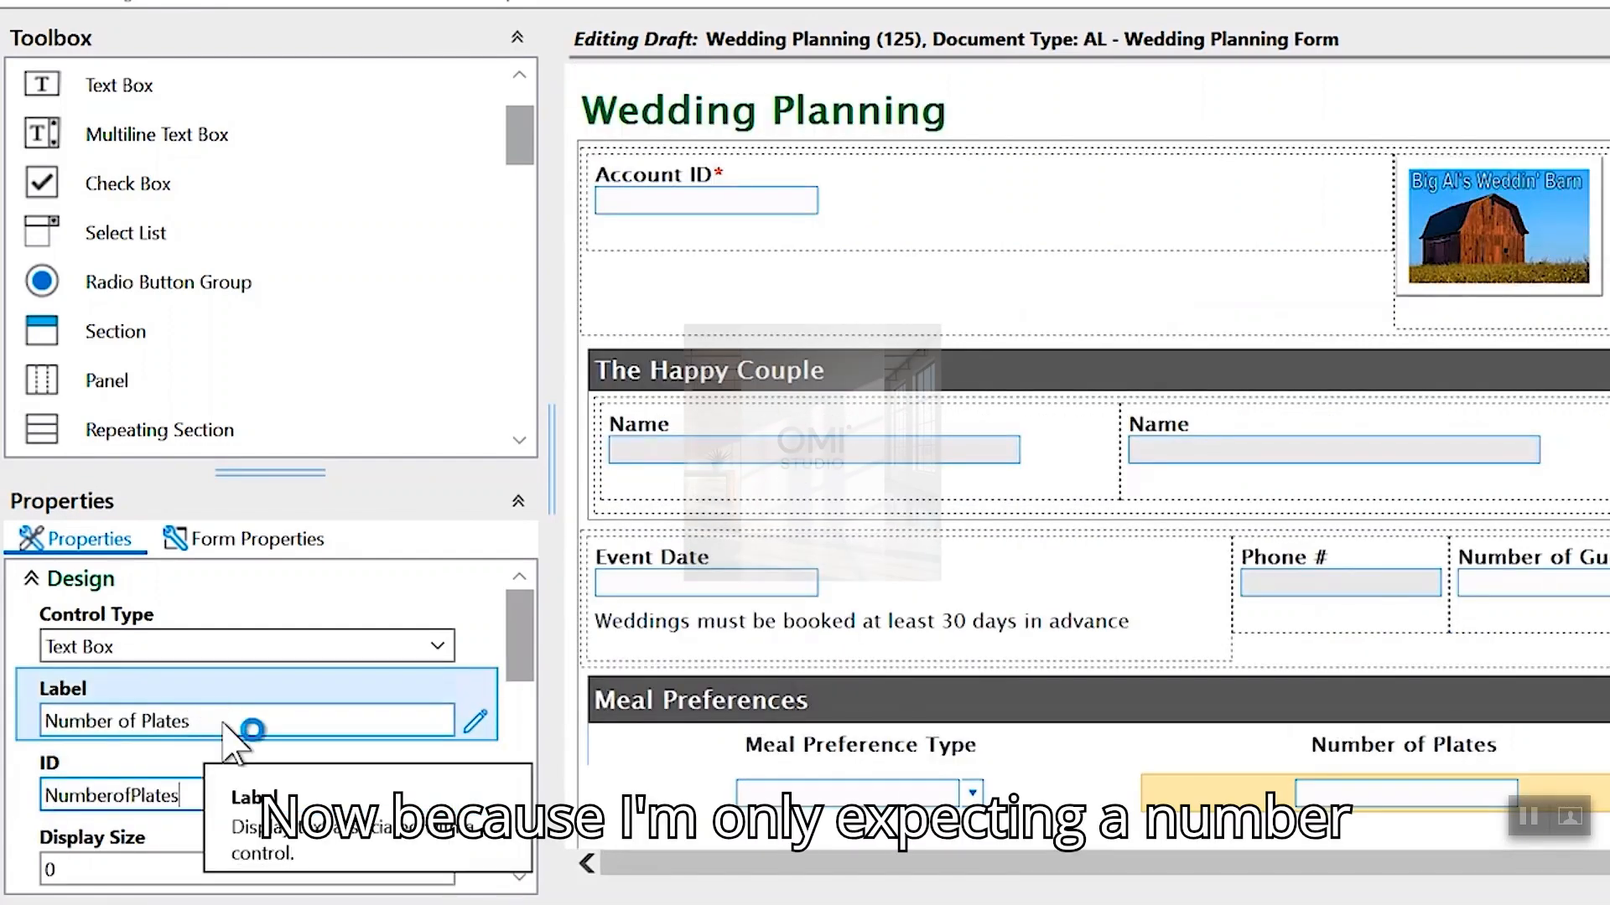
- Check the column's Data Type choices and keep it as Text
drag(521, 640, 467, 736)
click(440, 745)
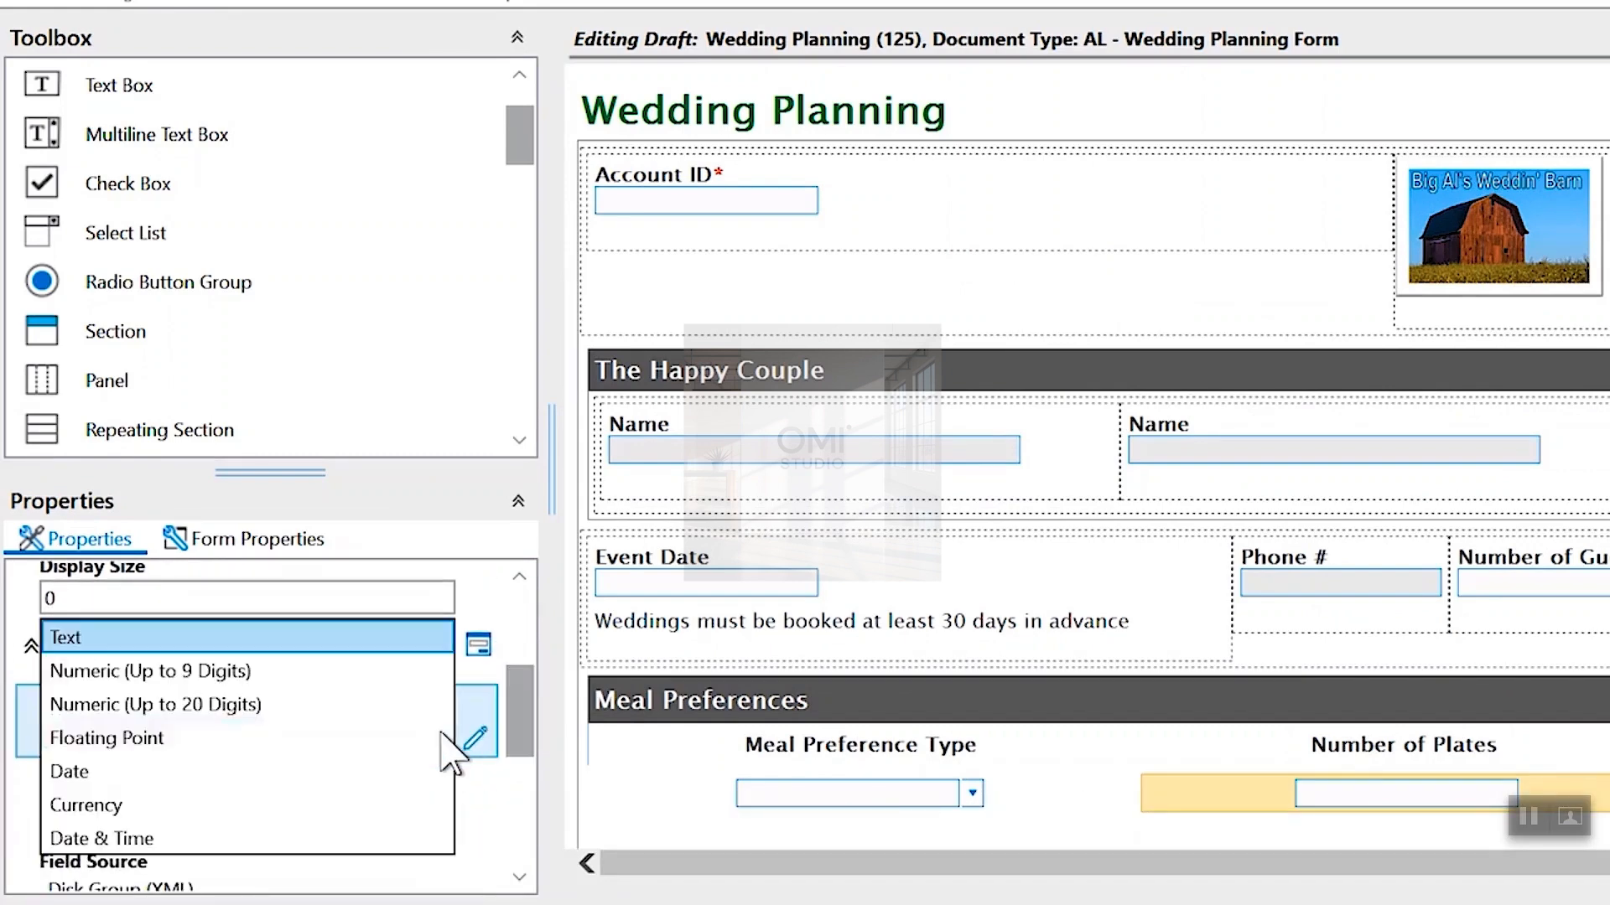
key(Escape)
scroll(287, 701, up, 3)
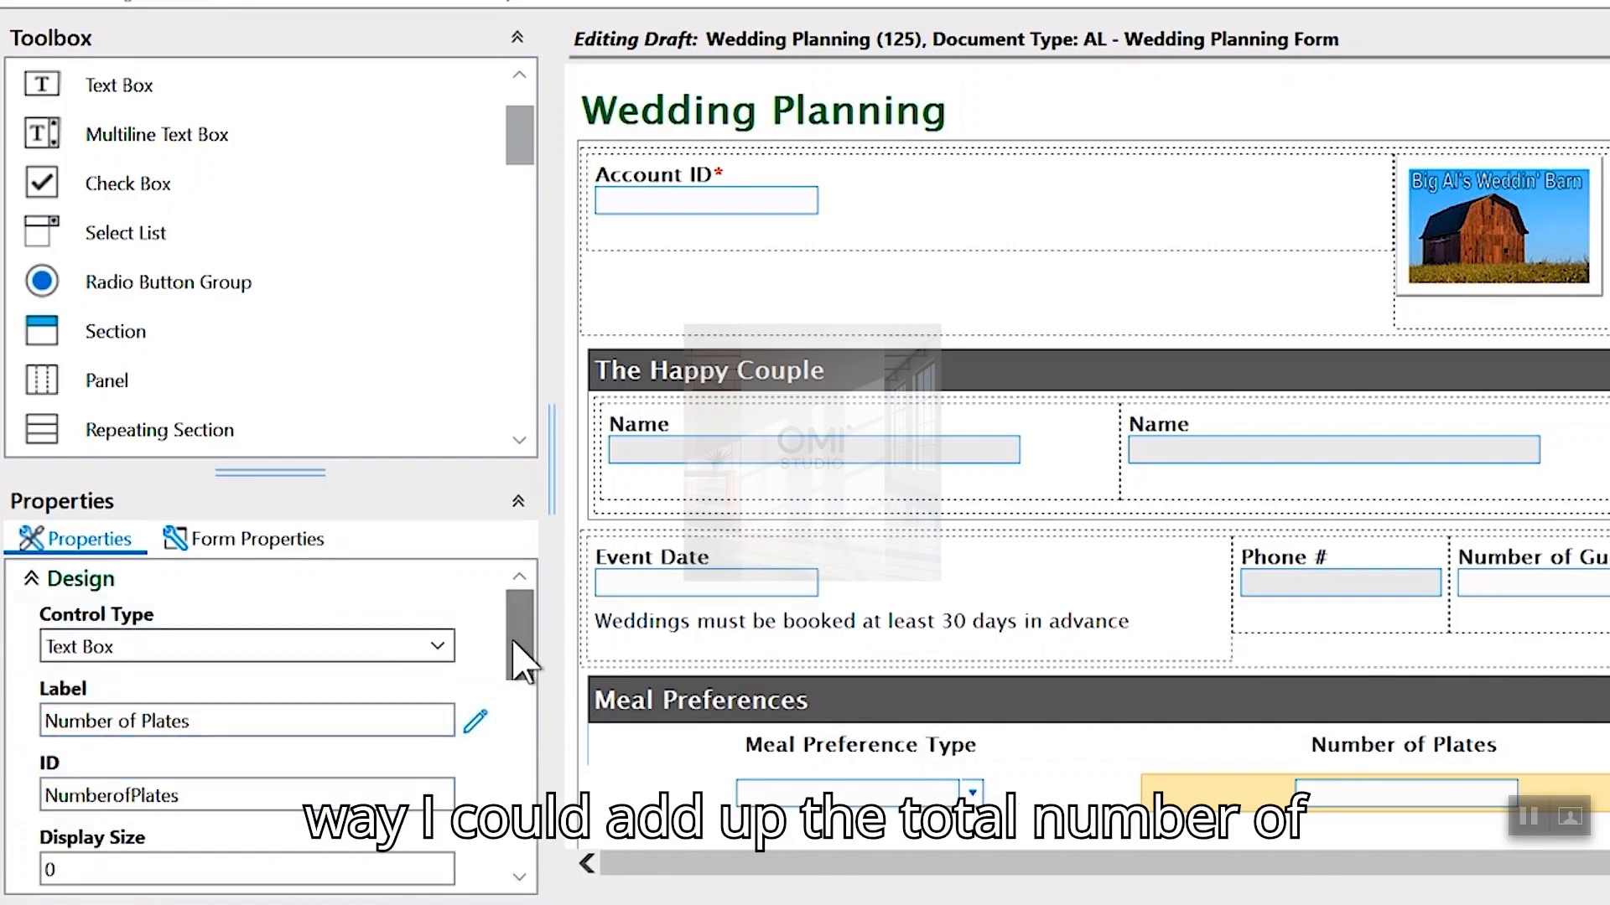
scroll(1073, 713, down, 2)
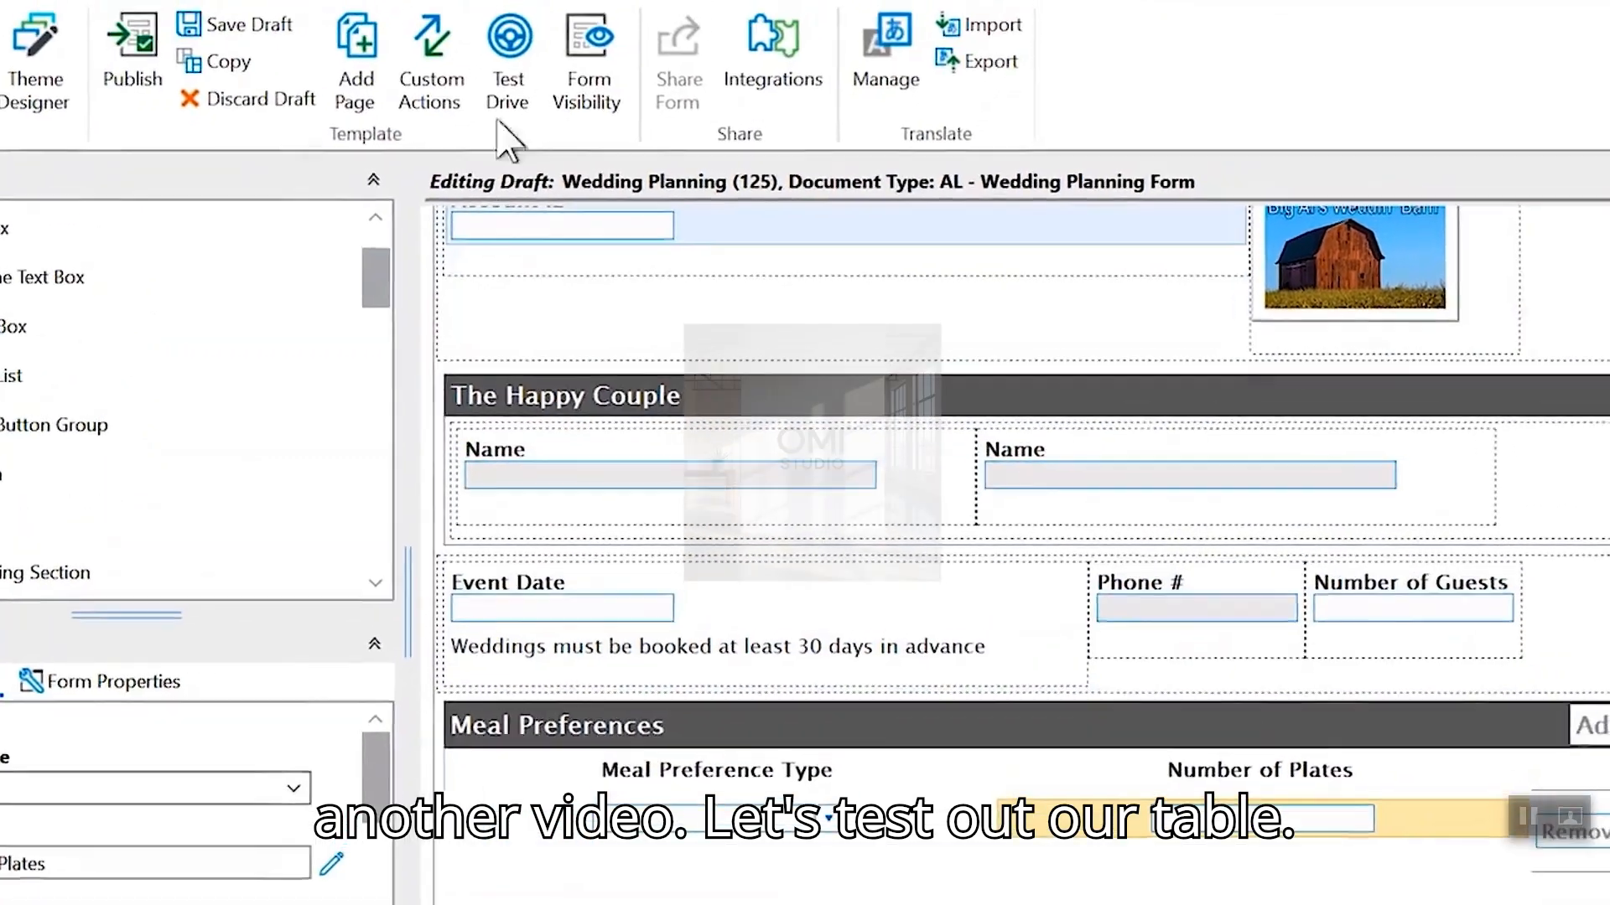
- Test Drive the form and add a first Meal Preferences row: pizza, 50 plates
click(507, 105)
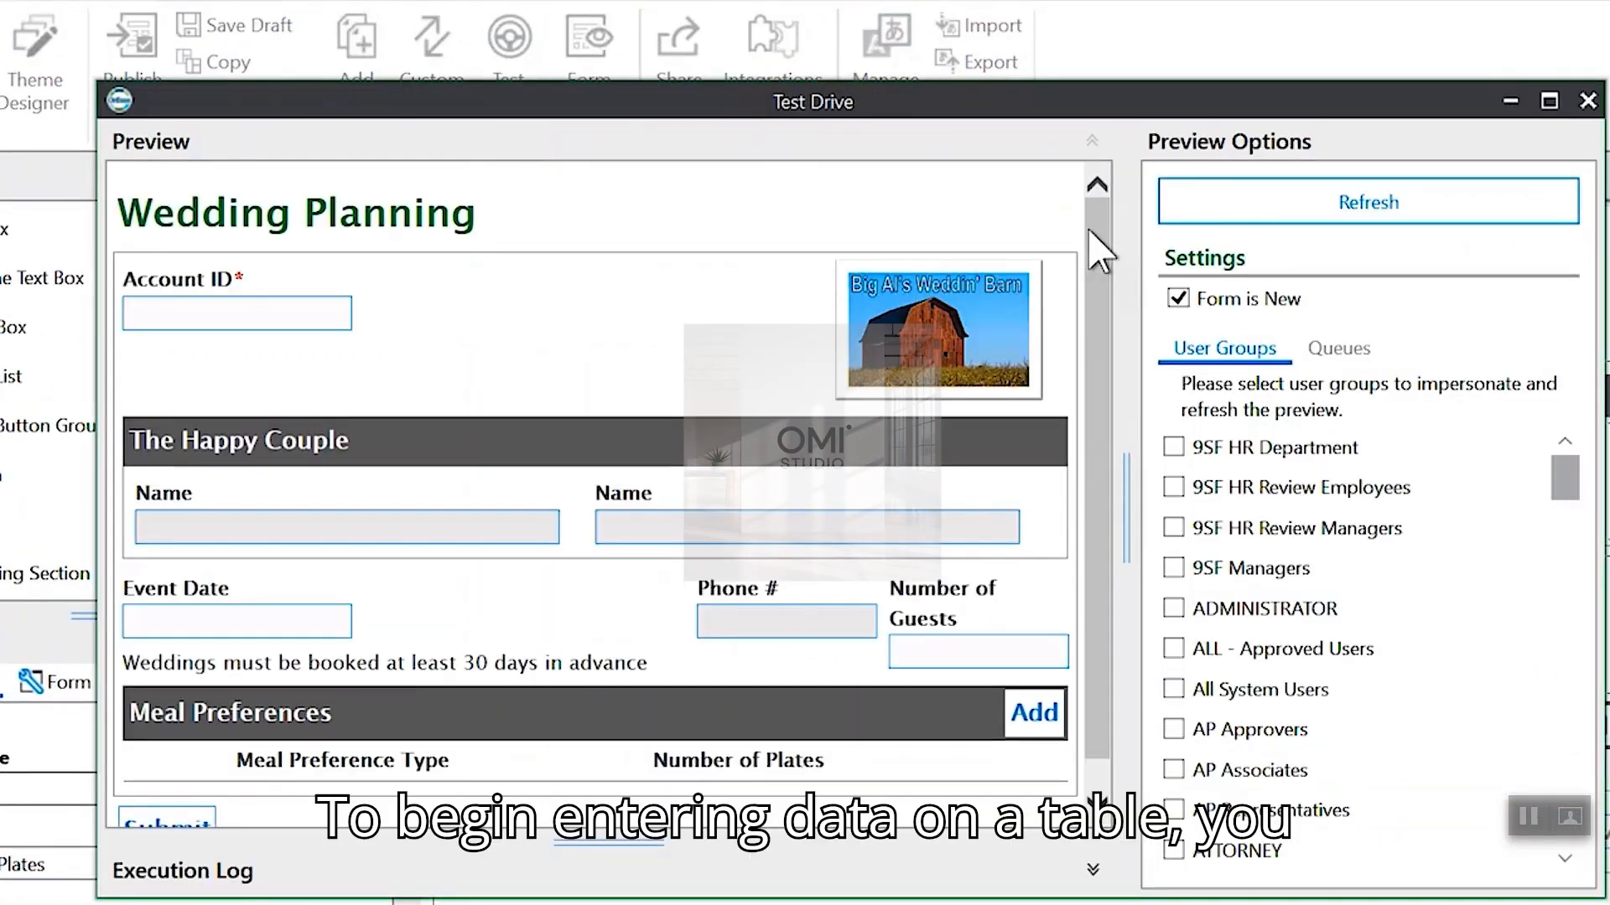
scroll(1099, 220, down, 1)
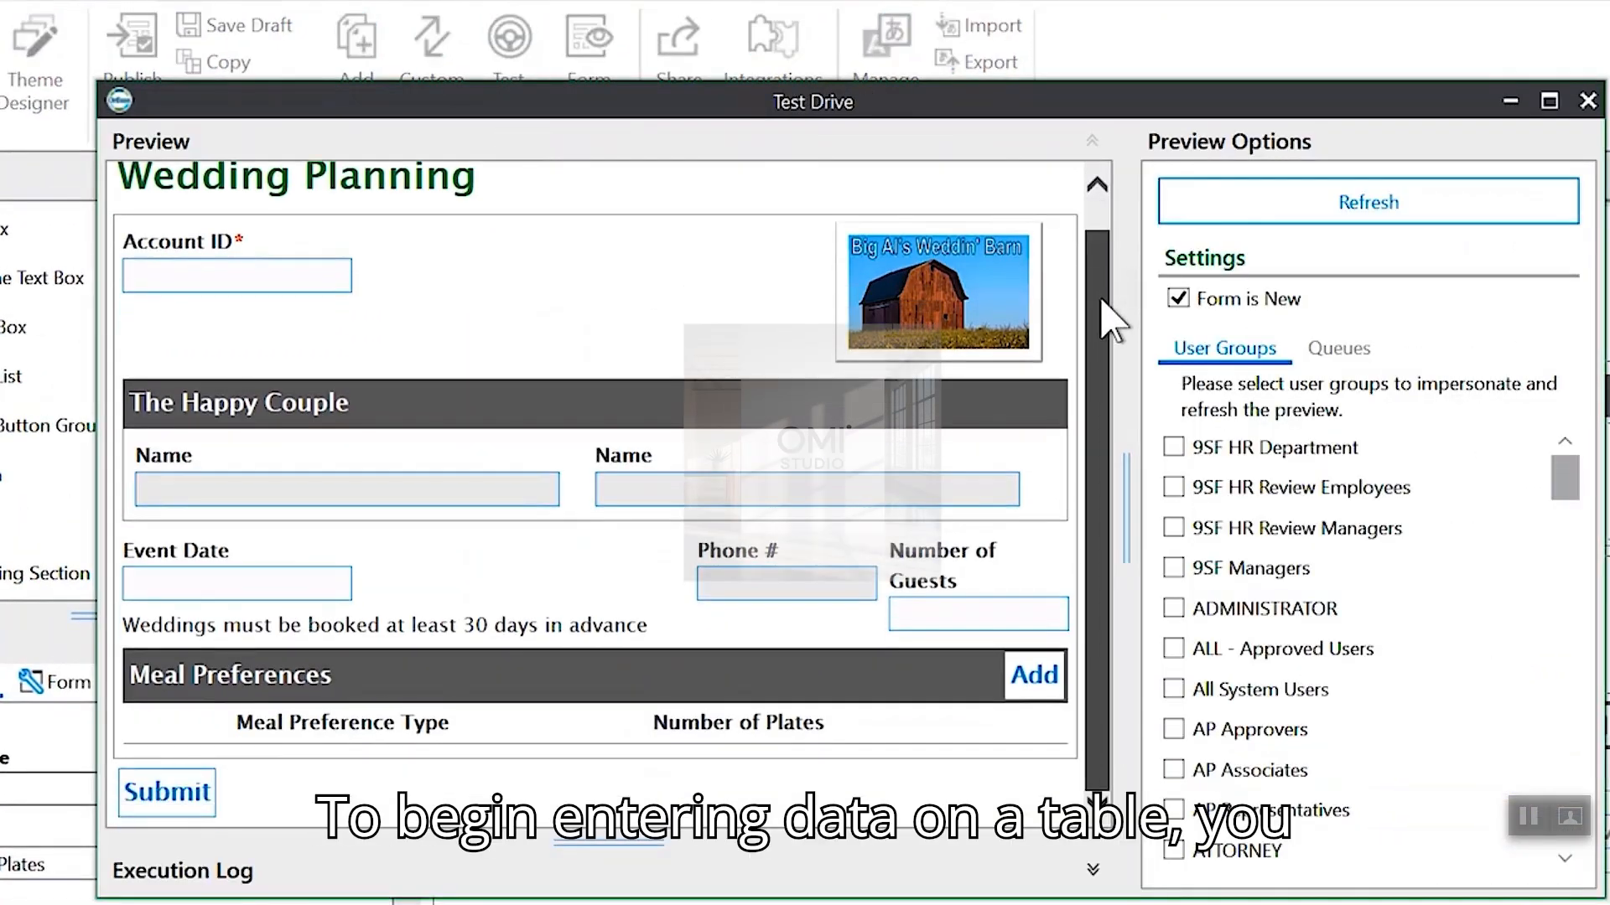
click(1035, 677)
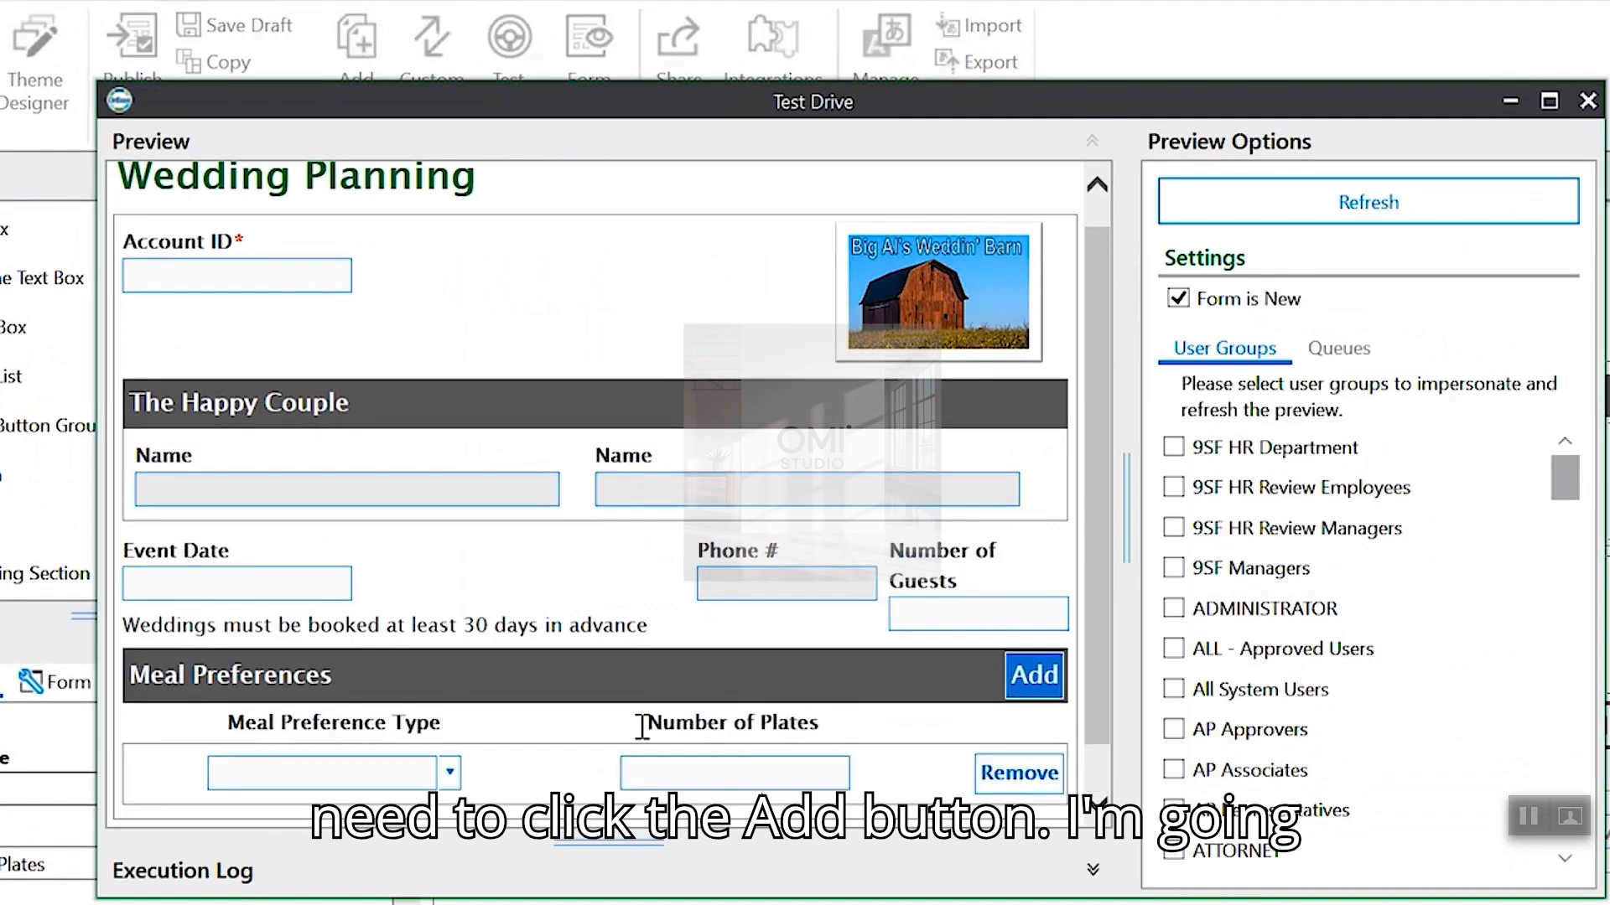
click(451, 772)
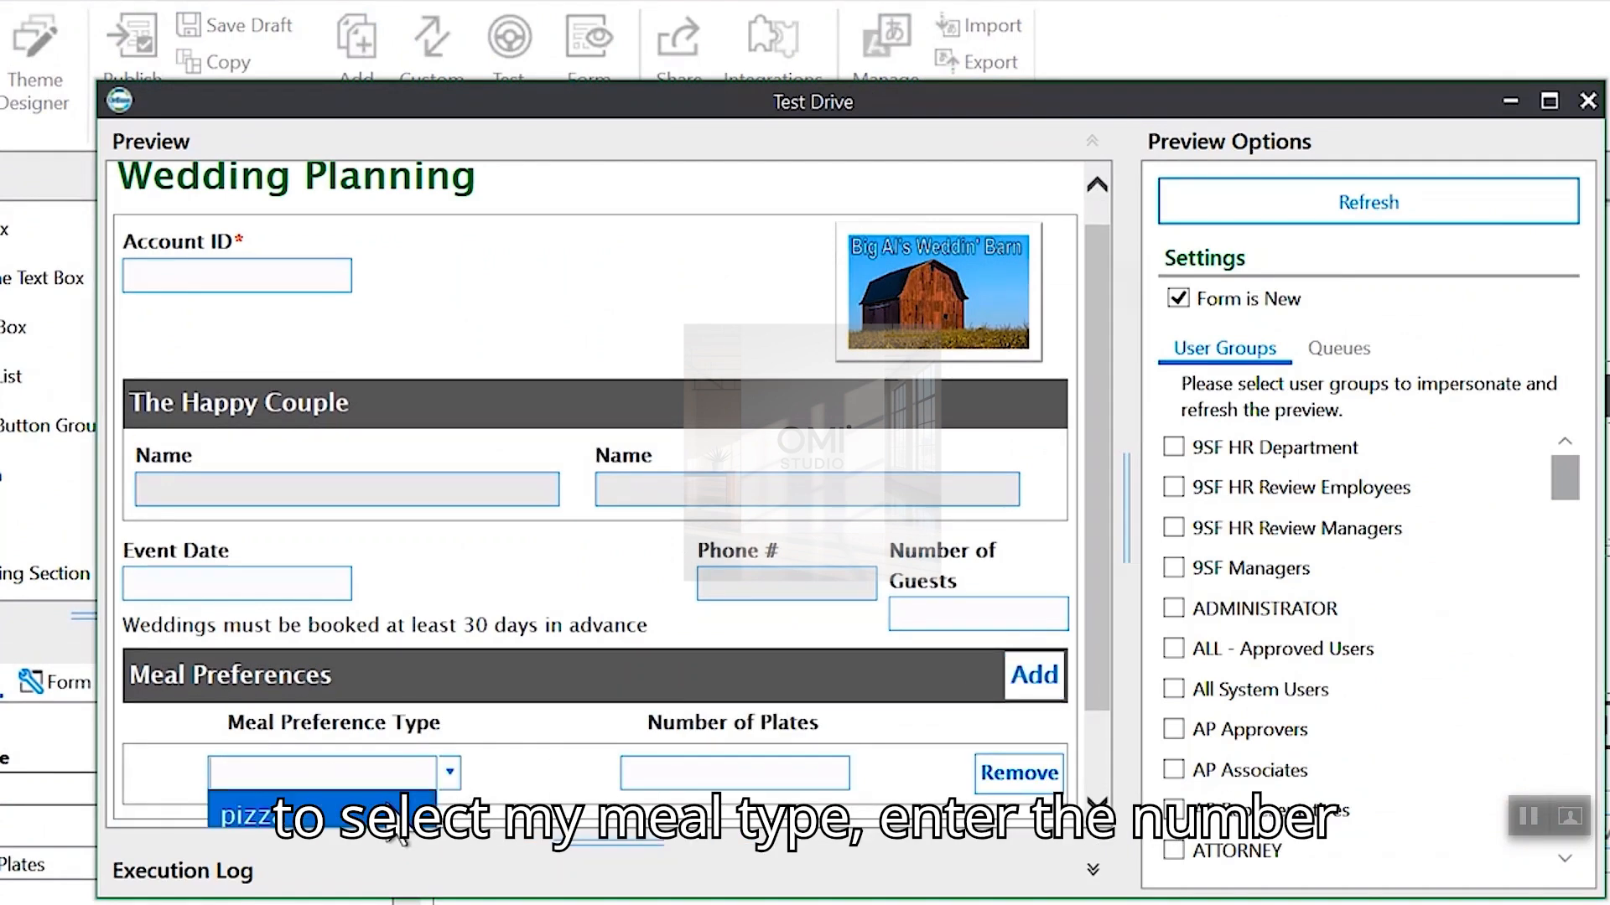
click(408, 809)
click(696, 776)
text(50)
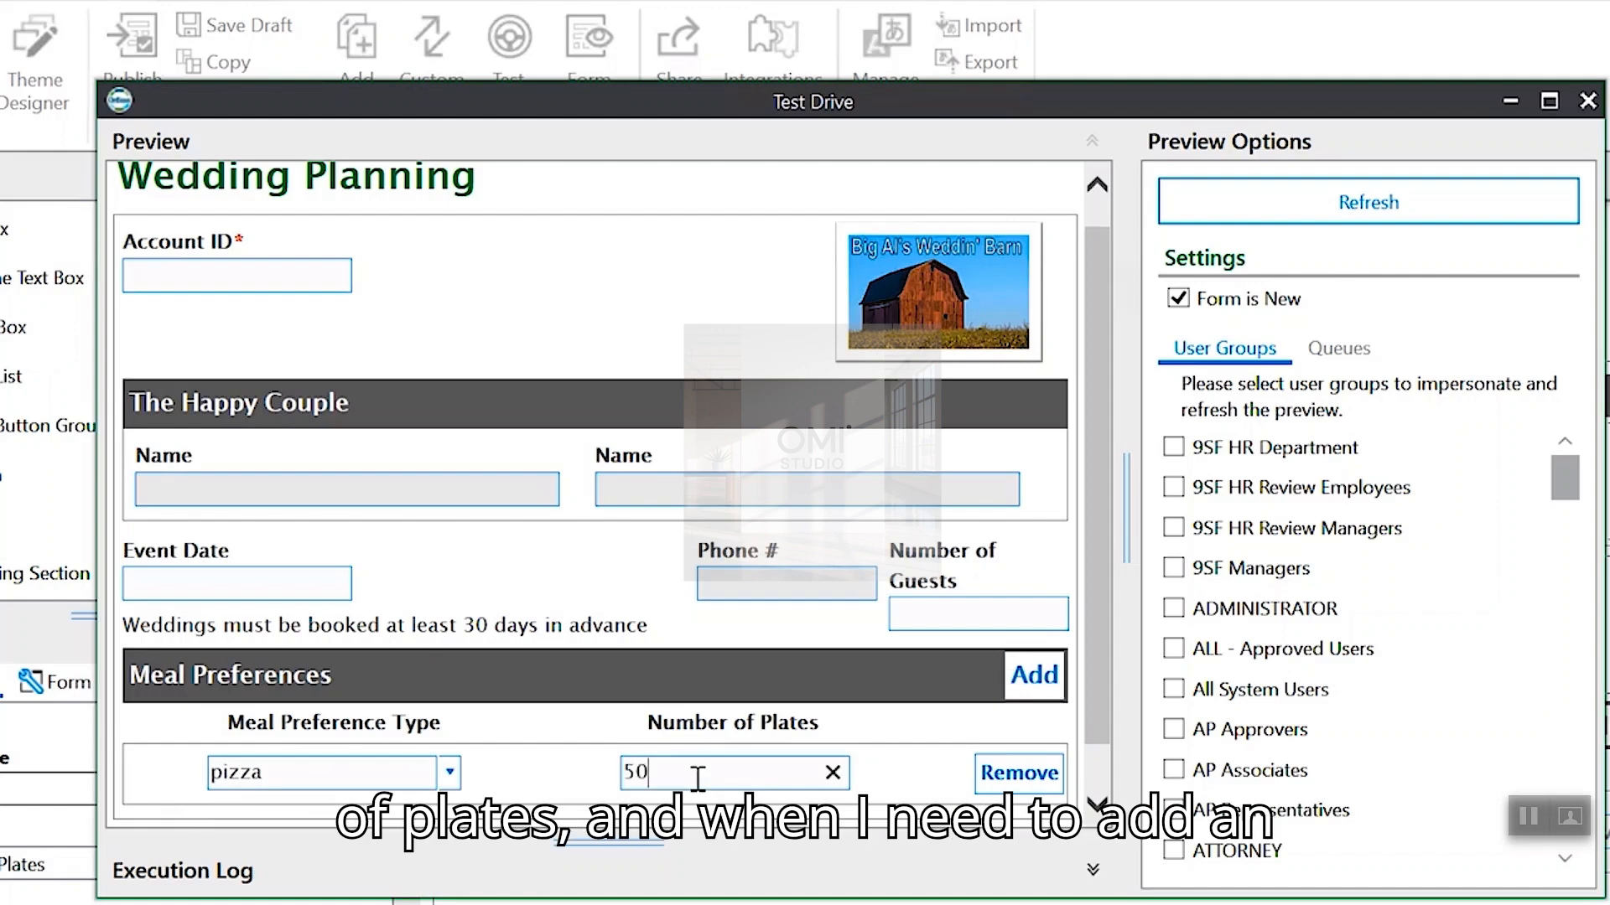
scroll(1098, 667, down, 1)
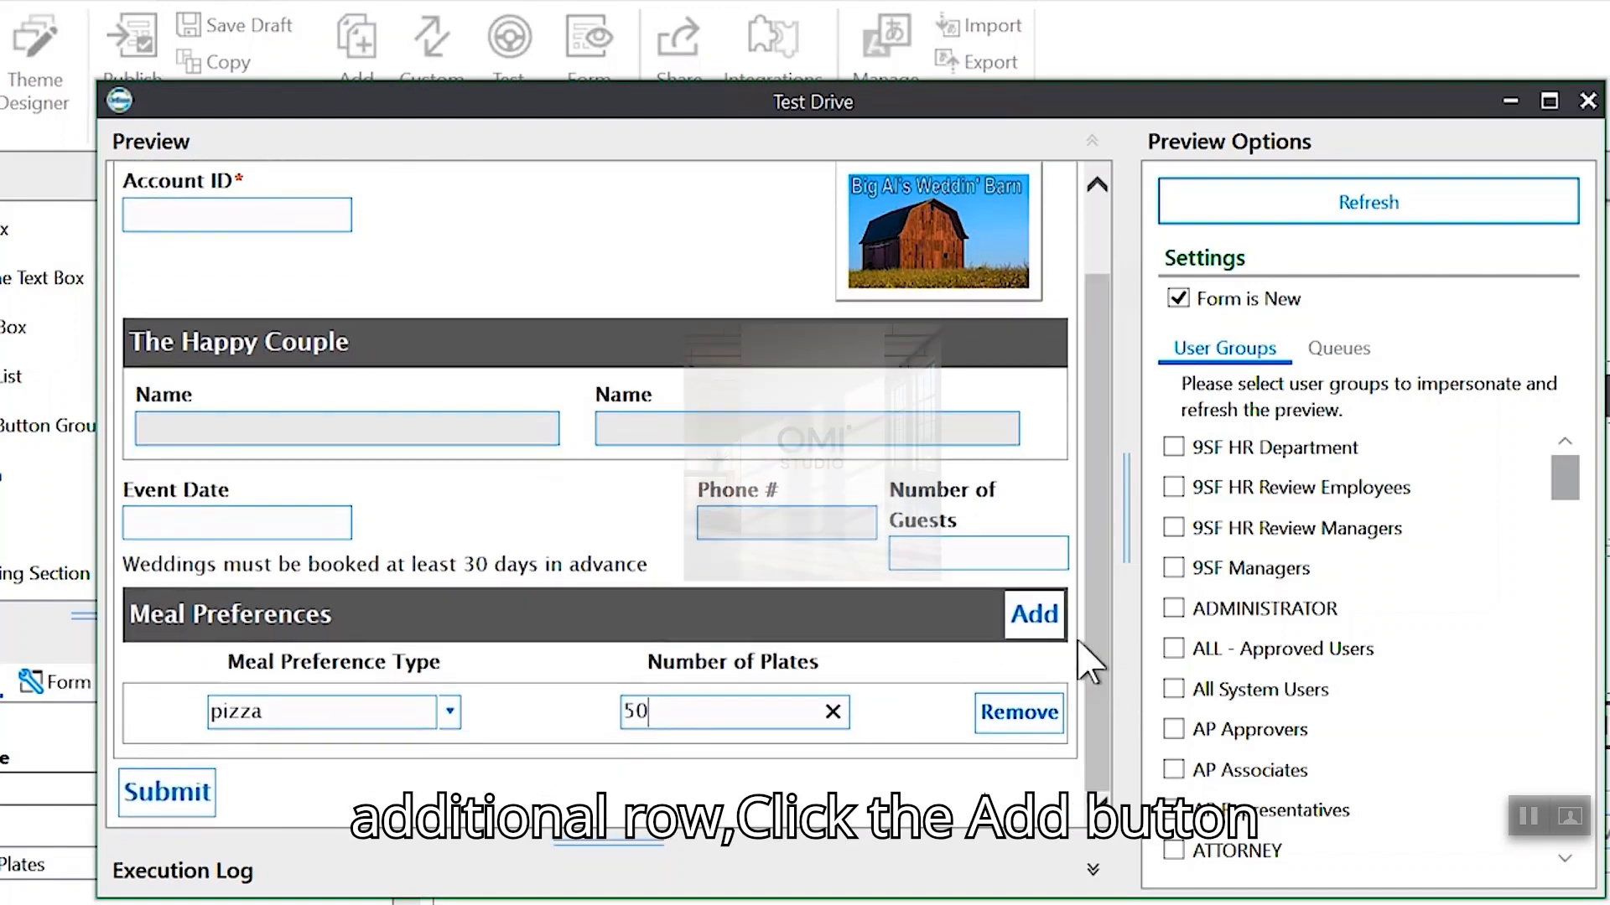
- Add sushi and vegetarian rows, then close the Test Drive preview
click(1034, 614)
click(451, 771)
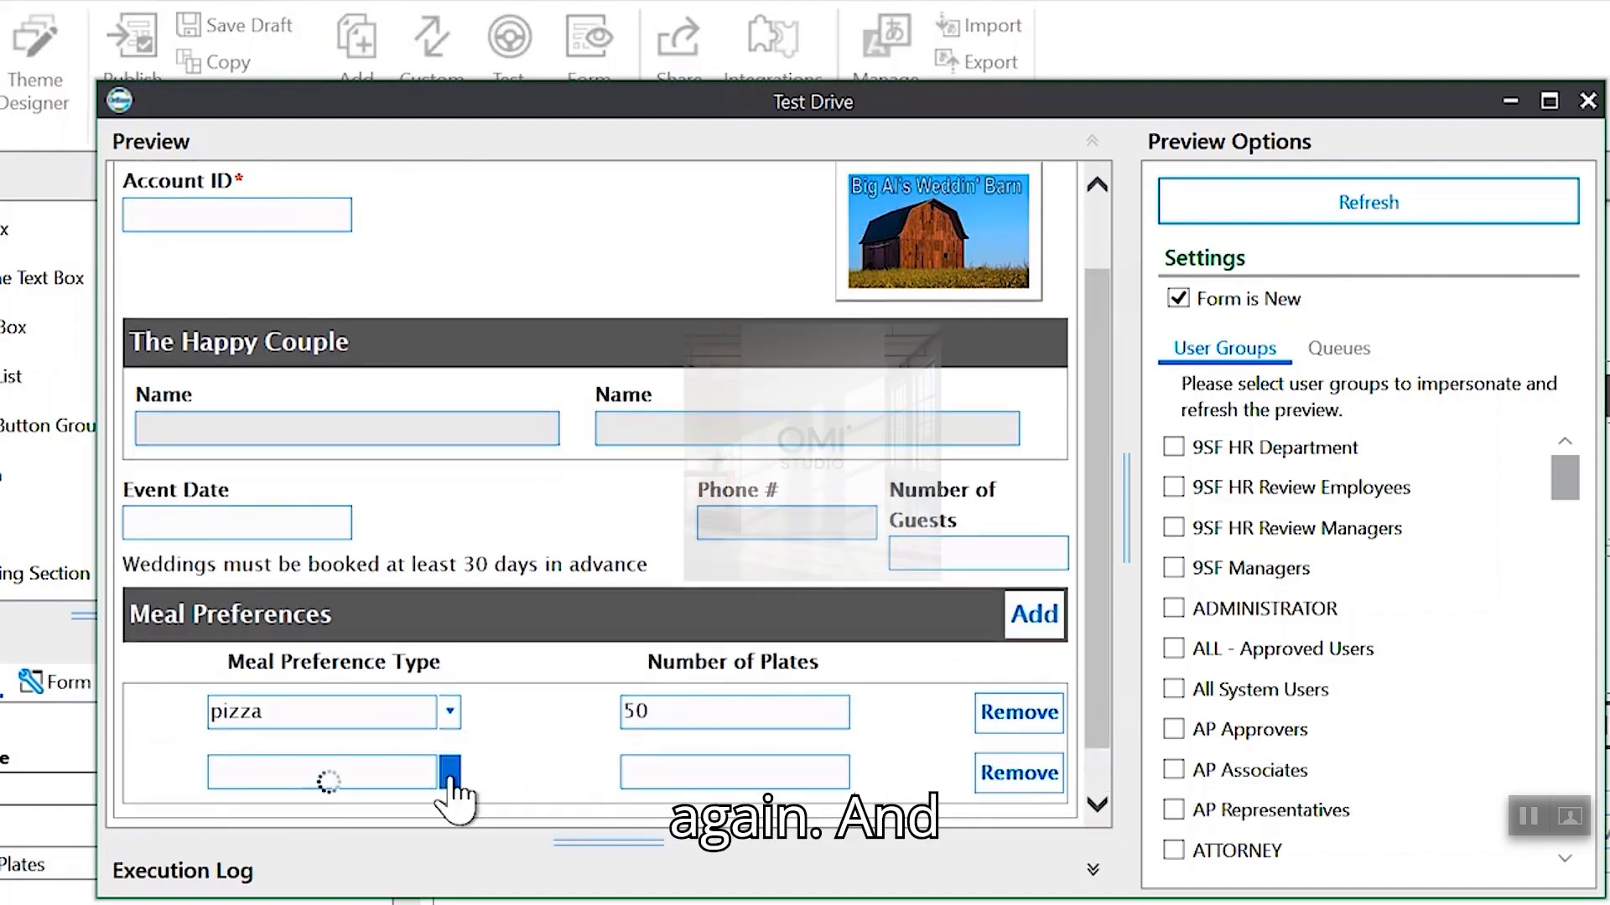
click(395, 758)
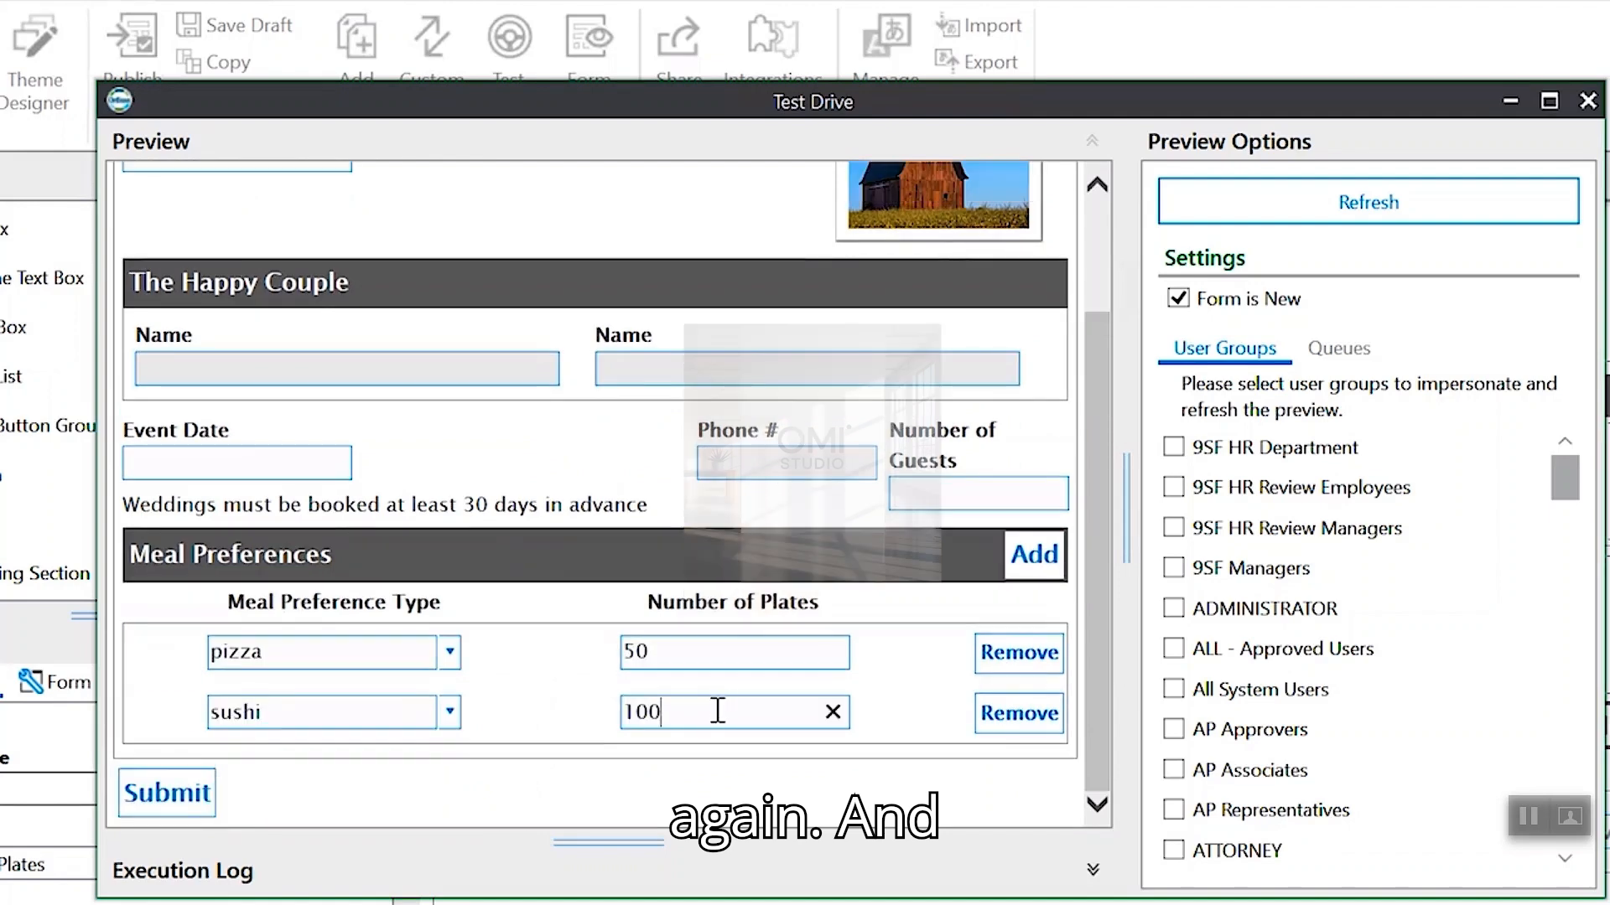
click(1033, 554)
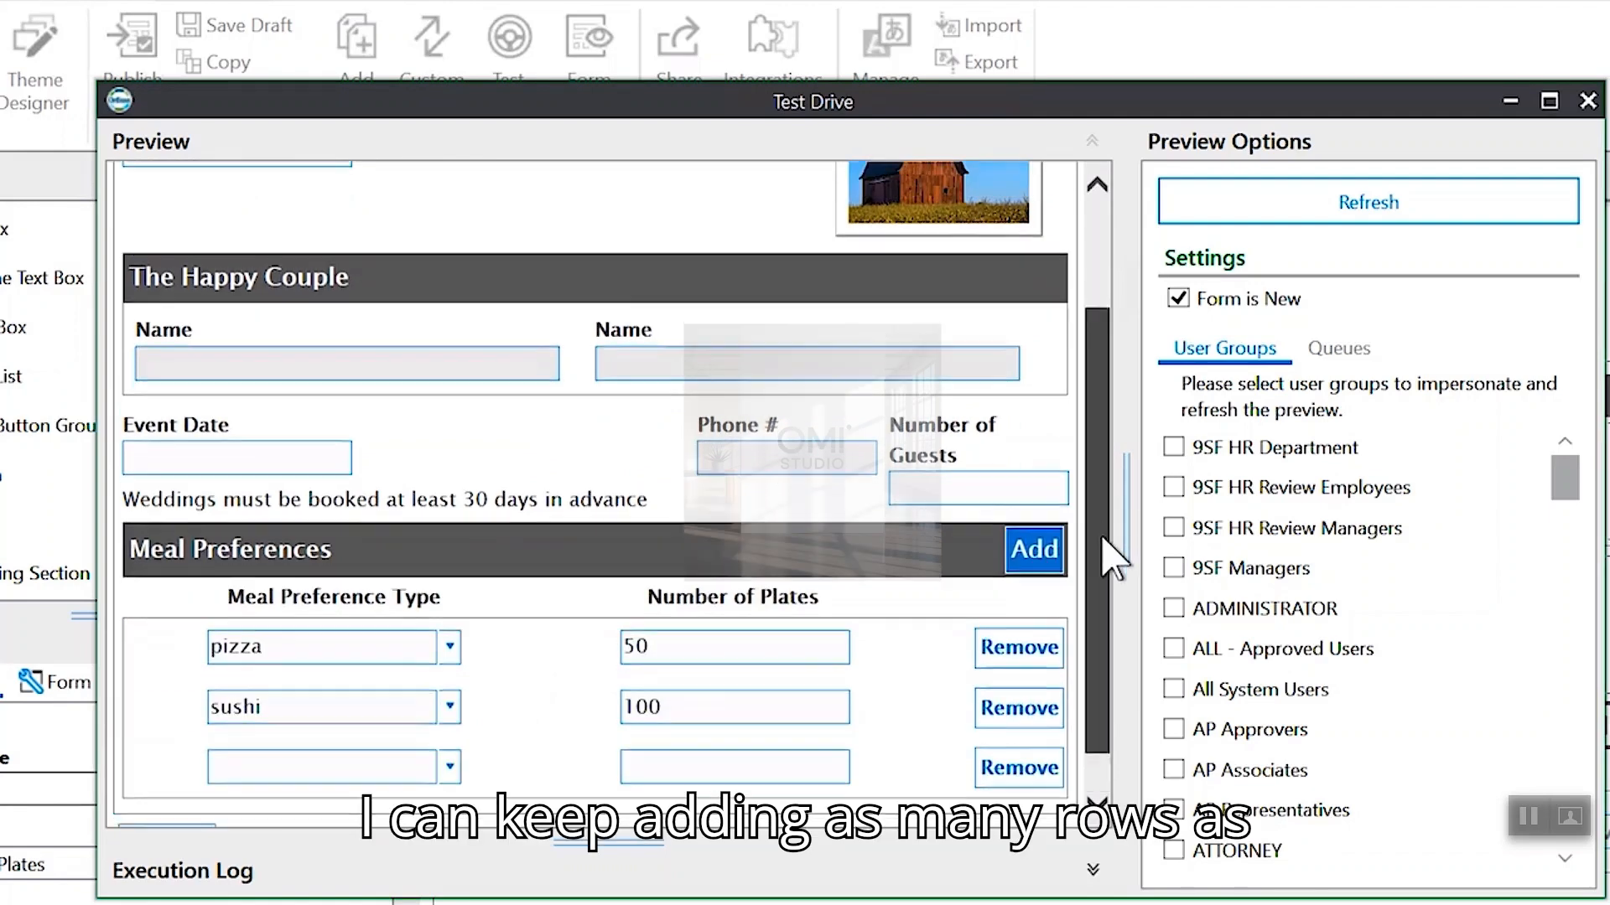
scroll(1104, 541, down, 1)
click(450, 710)
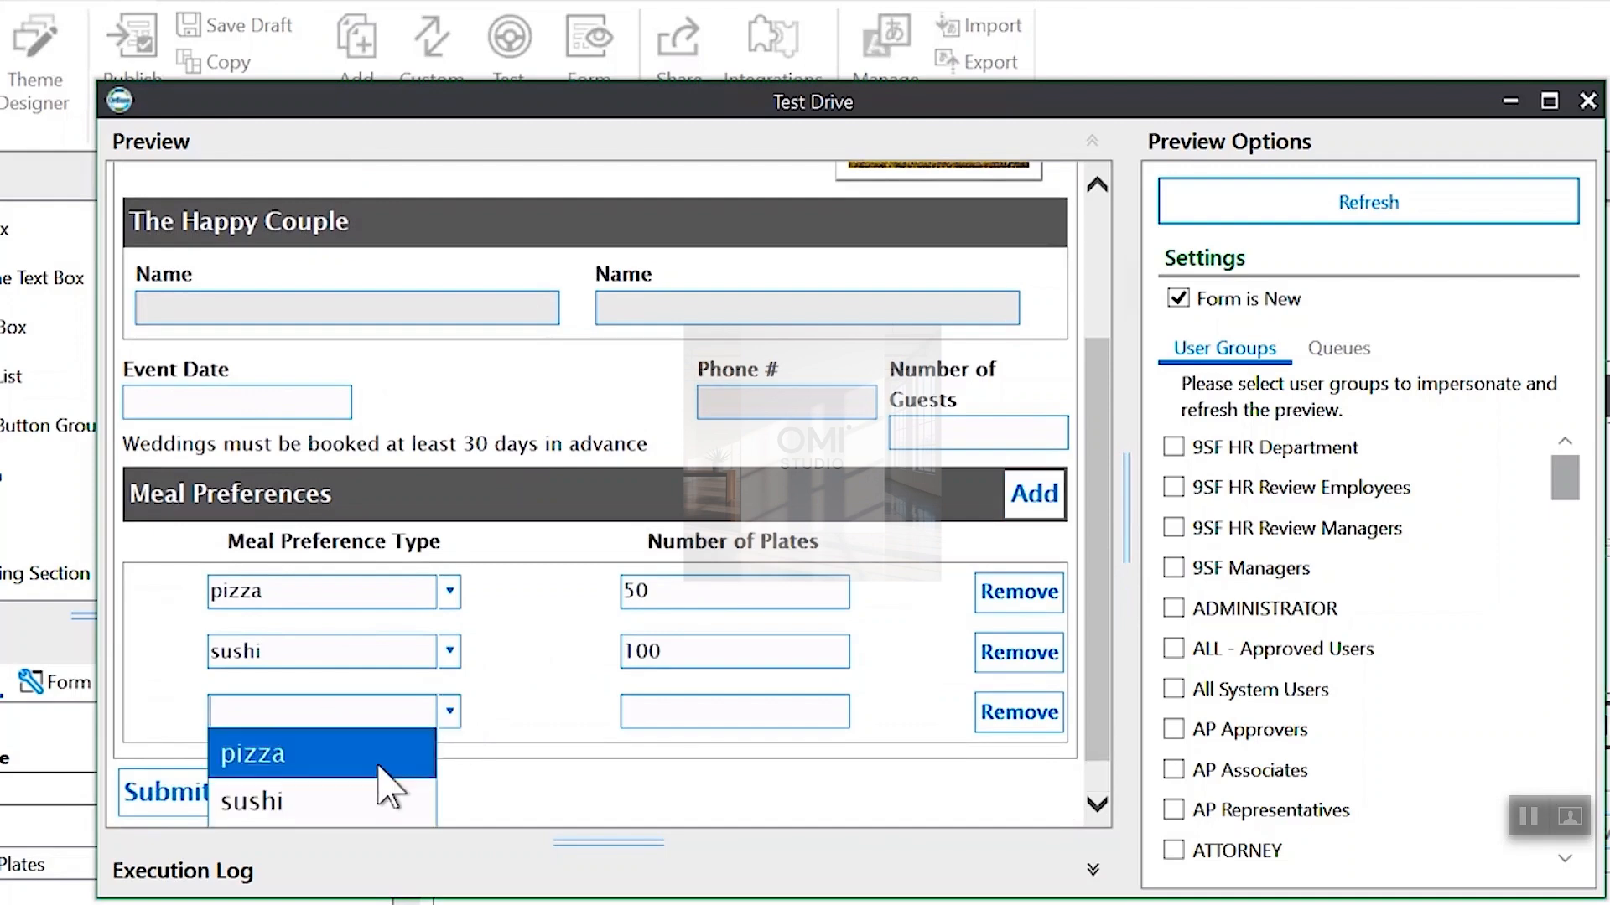
click(369, 797)
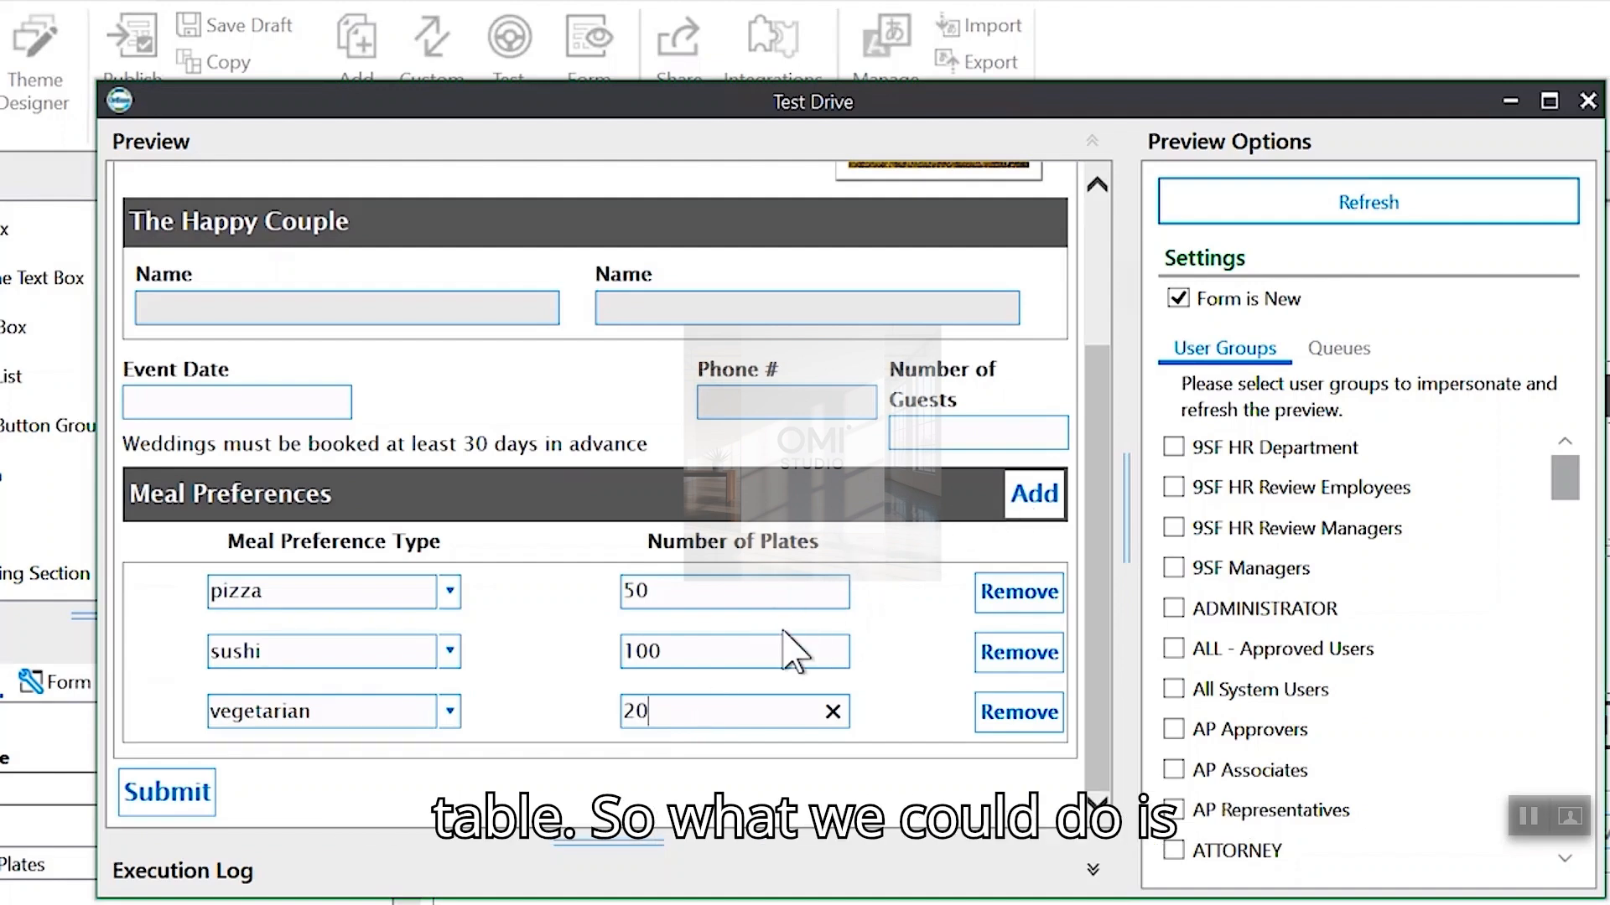
click(1587, 101)
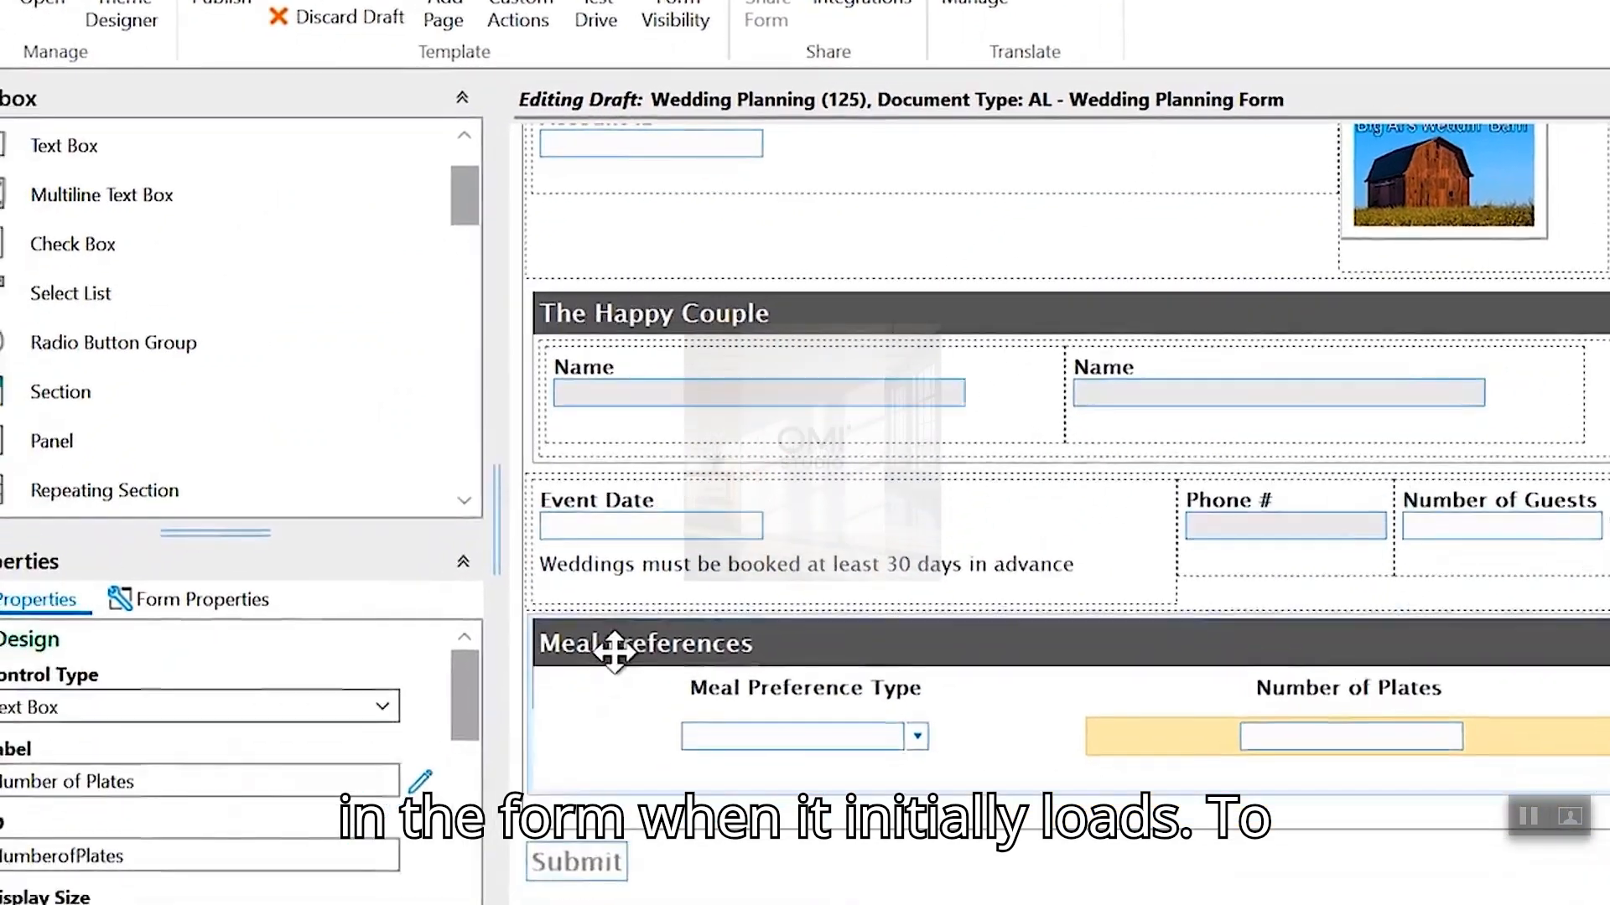
- Set Meal Preferences Default Row Count to 2, save the draft, and preview it in Test Drive
click(525, 735)
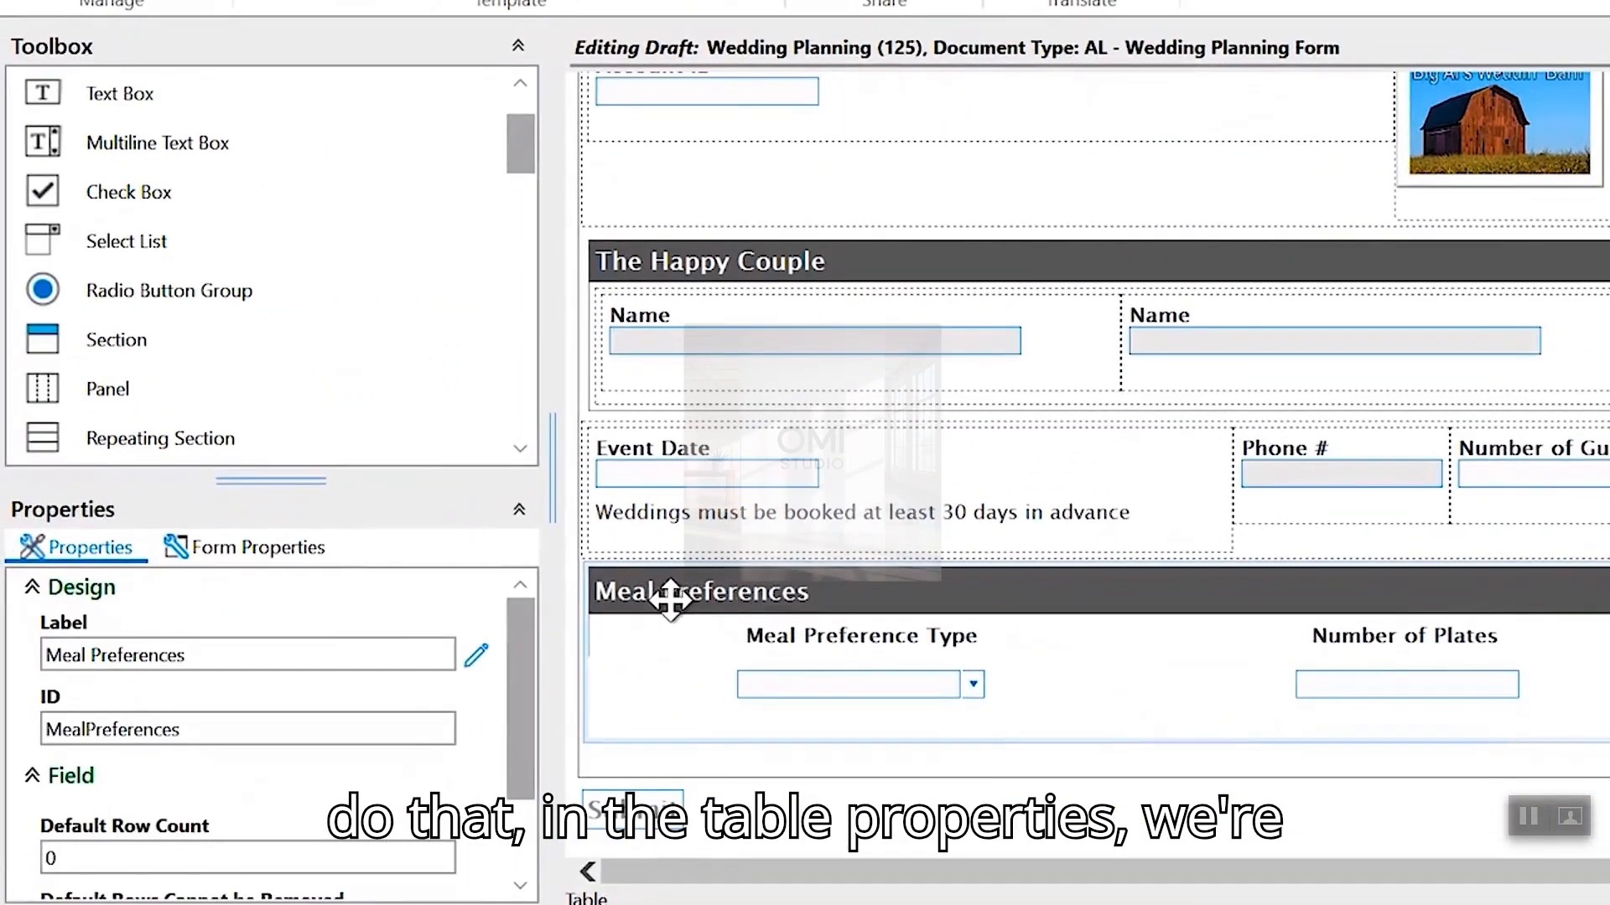
scroll(520, 701, down, 3)
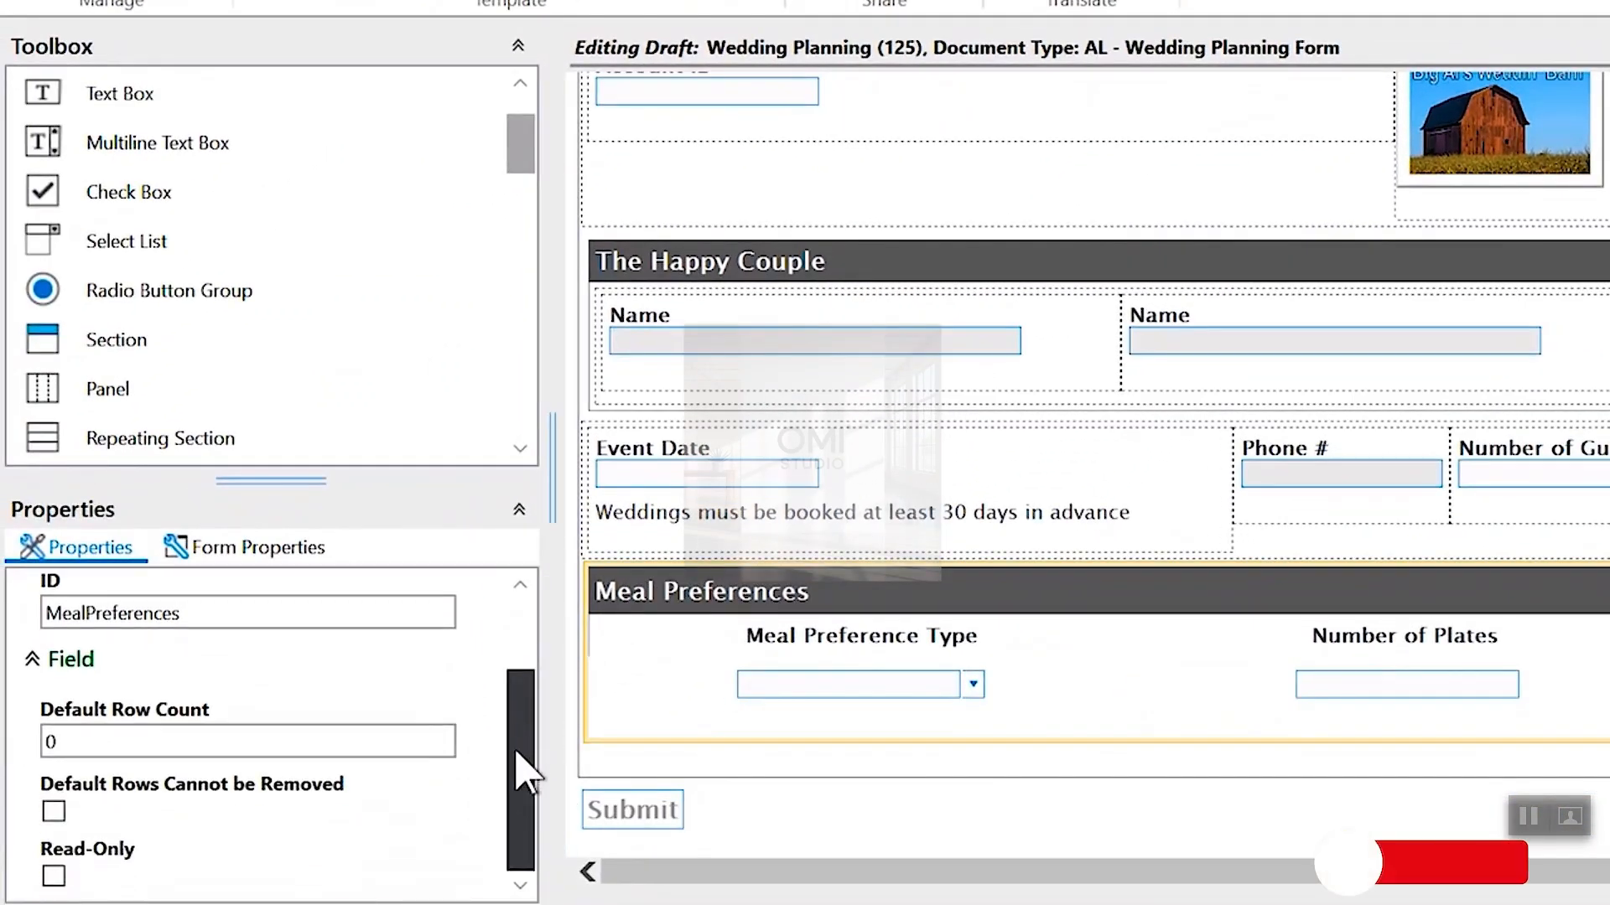
click(305, 742)
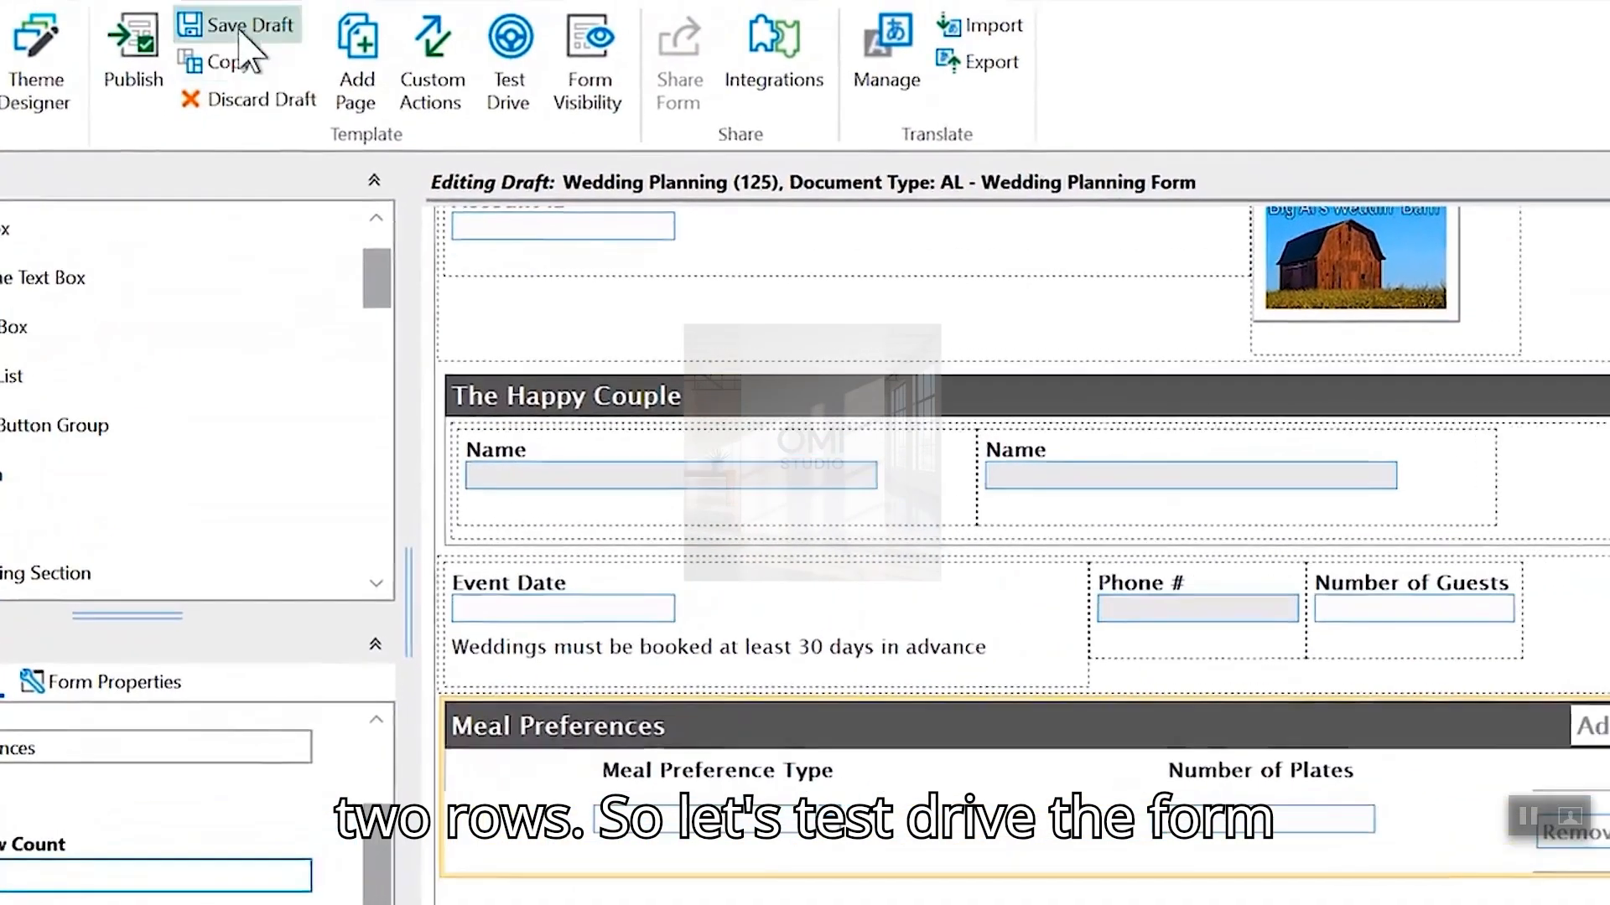
click(243, 42)
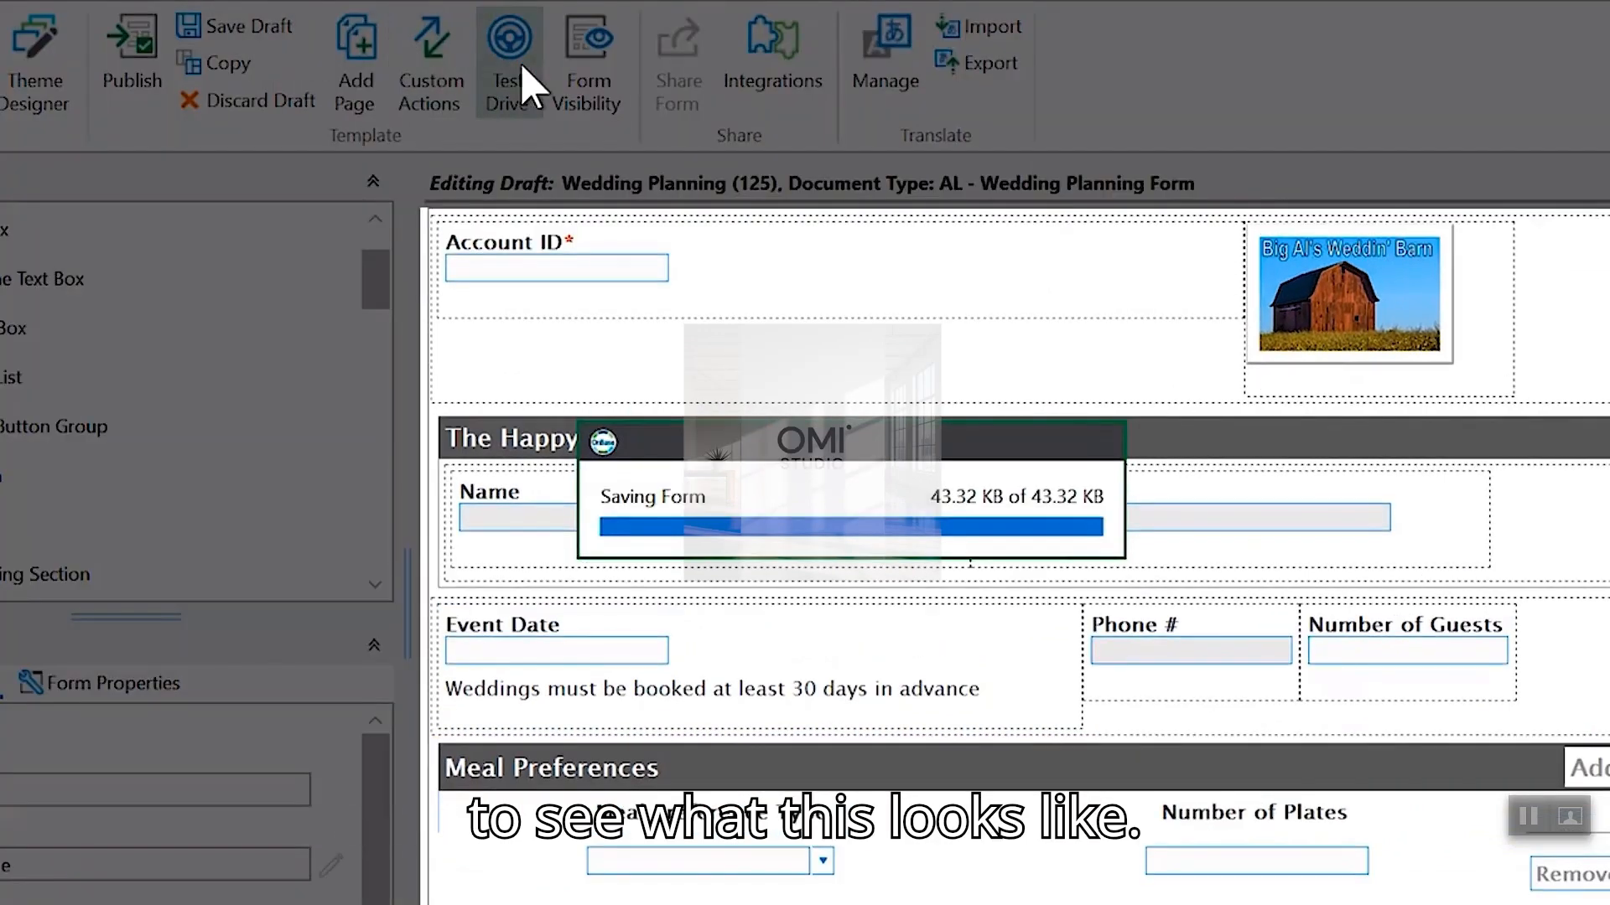
click(520, 62)
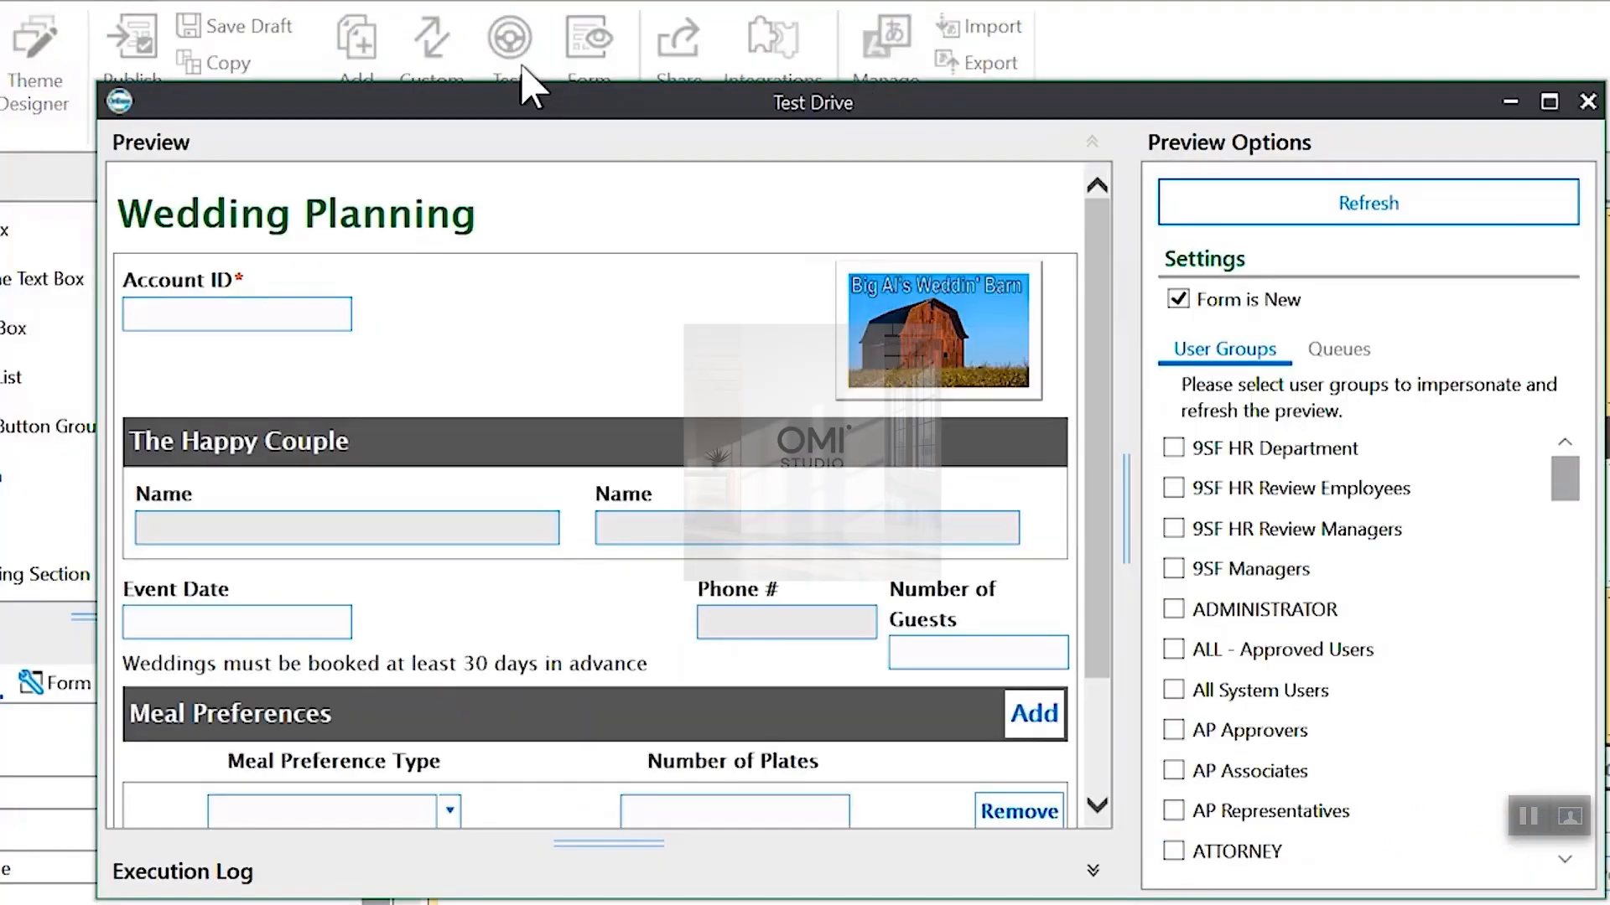
scroll(1119, 503, down, 3)
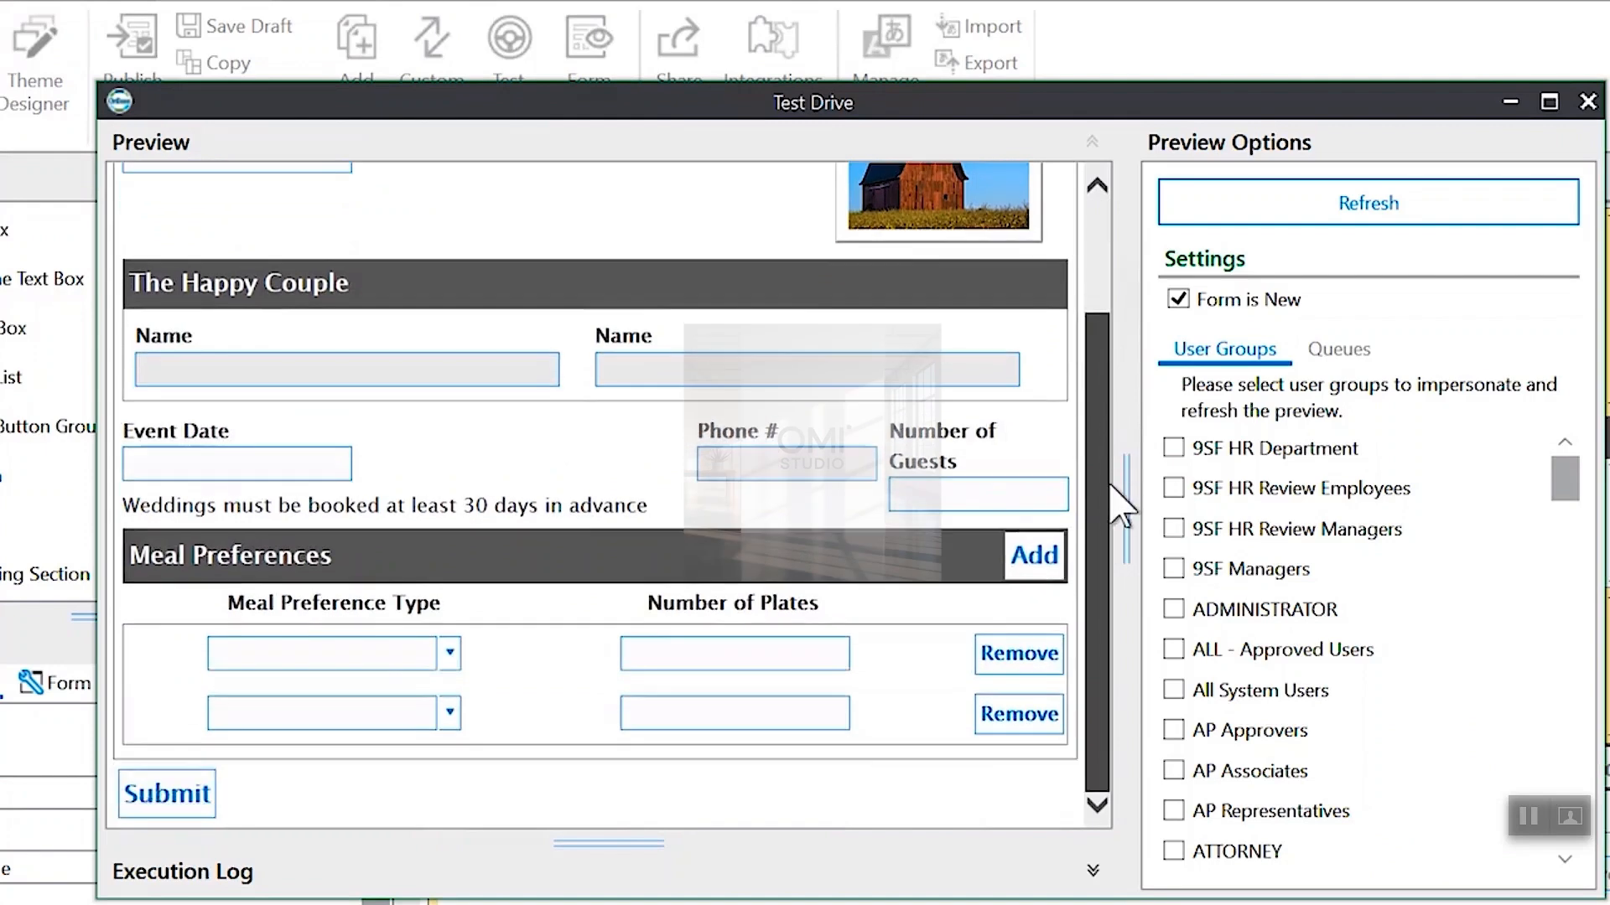